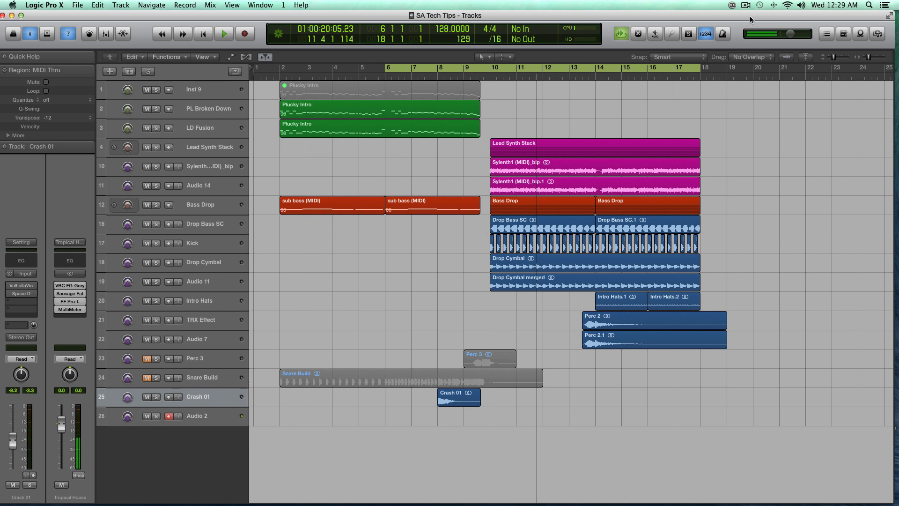
Step: Turn off the cycle range and place the playhead at the start of the Crash 01 region at bar 8
{"action": "left_click", "coordinate": [212, 376]}
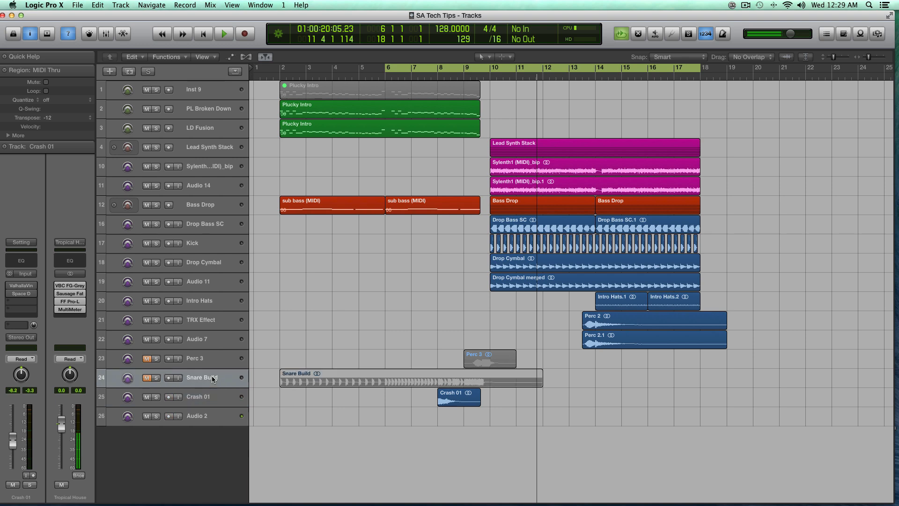
{"action": "left_click", "coordinate": [218, 397]}
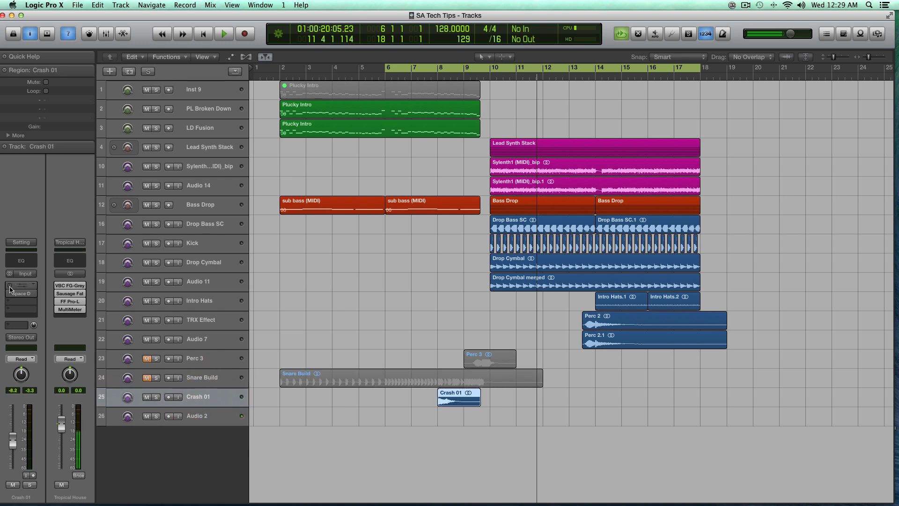
{"action": "left_click", "coordinate": [446, 69]}
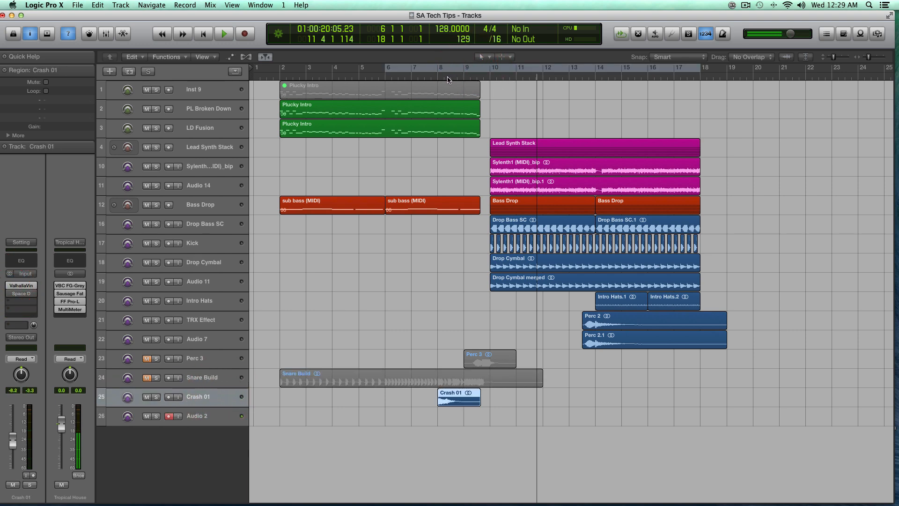
{"action": "left_click", "coordinate": [444, 78]}
{"action": "key", "text": "super+Right"}
{"action": "key", "text": "super+Right"}
{"action": "key", "text": "super+Right"}
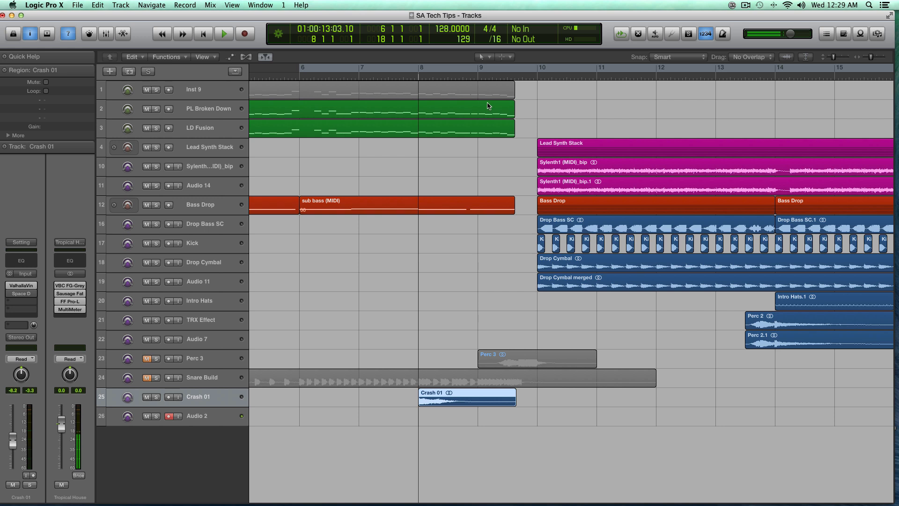
Step: Solo the Crash 01 region and lower its track volume to about -19 dB, auditioning it from bar 8
{"action": "key", "text": "ctrl+s"}
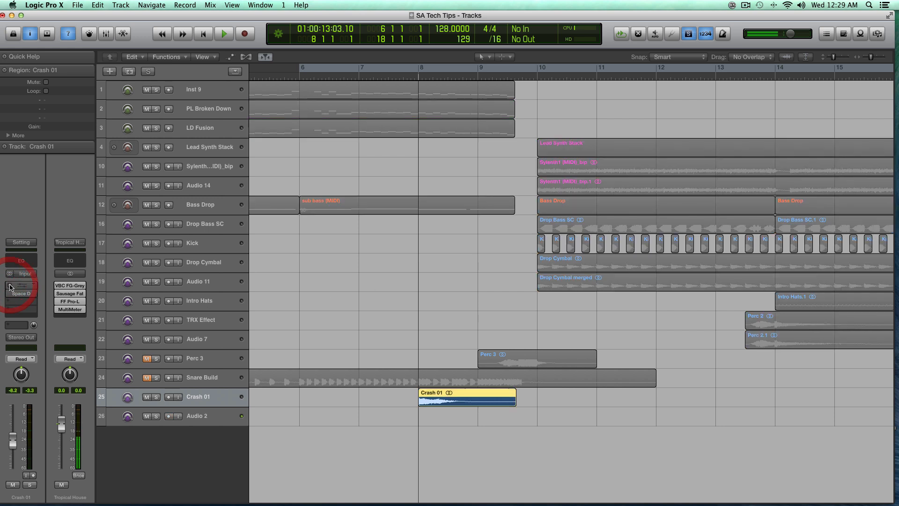
{"action": "key", "text": "space"}
{"action": "left_click_drag", "start_coordinate": [13, 440], "coordinate": [11, 458]}
{"action": "left_click", "coordinate": [418, 78]}
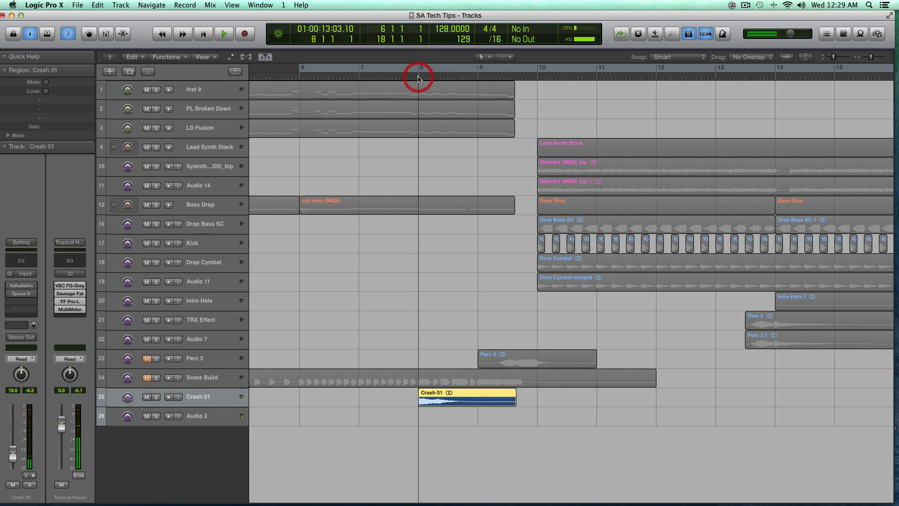
{"action": "key", "text": "space"}
{"action": "key", "text": "space"}
{"action": "key", "text": "super+Down"}
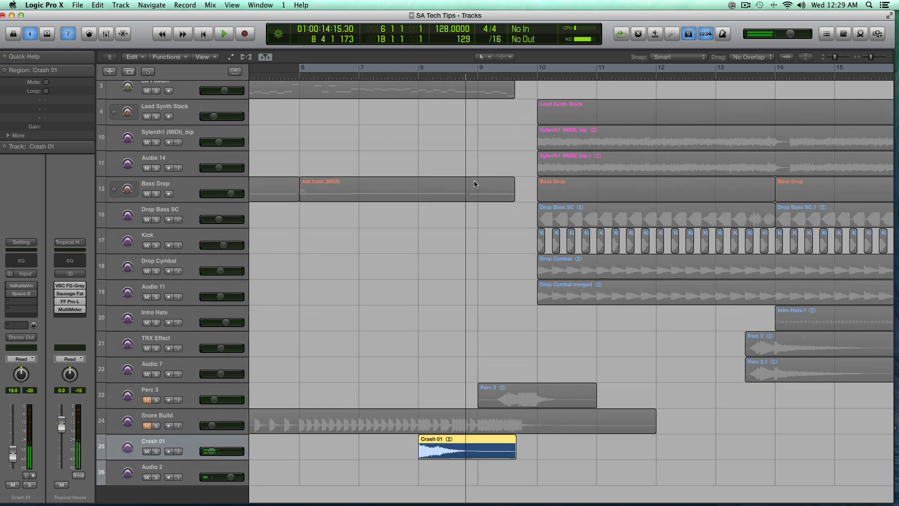
Step: Set the decay of the ValhallaVintageVerb reverb on the Crash 01 track to about 7.56 s and close the plug-in window
{"action": "left_click", "coordinate": [21, 285]}
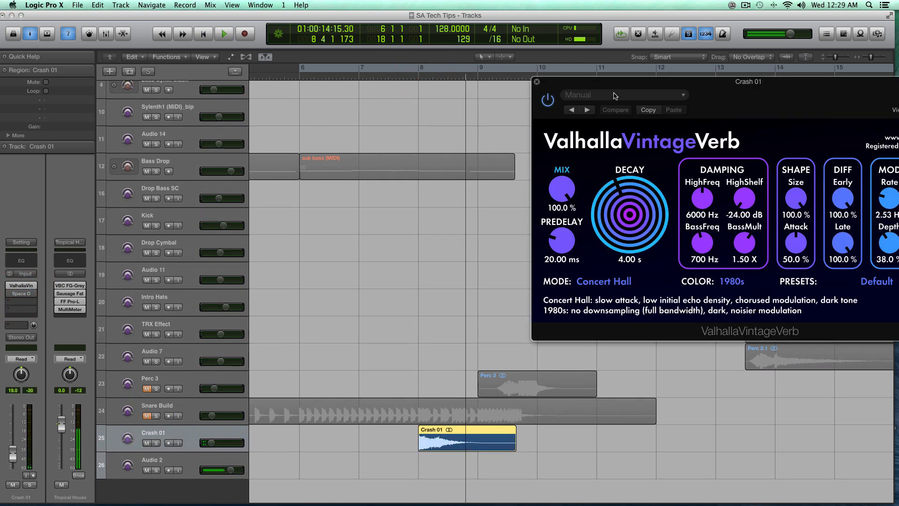
{"action": "left_click_drag", "start_coordinate": [614, 84], "coordinate": [353, 80]}
{"action": "left_click_drag", "start_coordinate": [367, 202], "coordinate": [367, 191]}
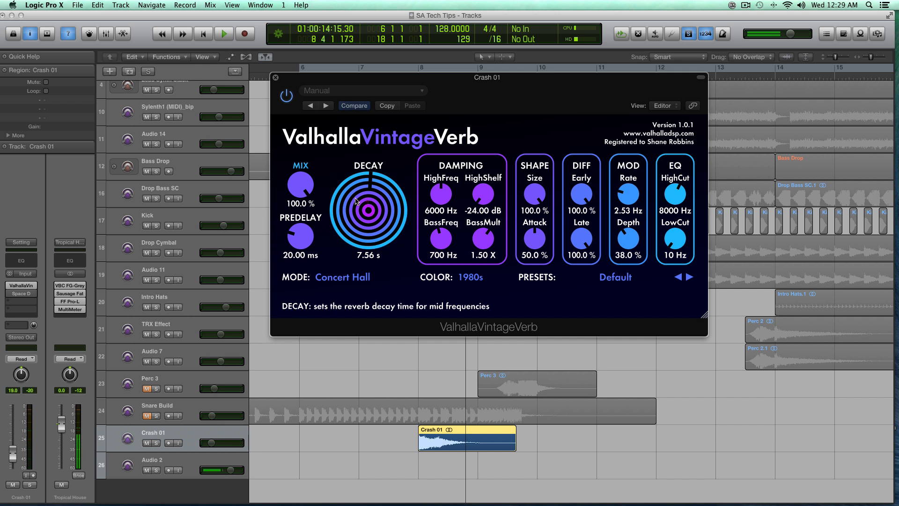
{"action": "left_click", "coordinate": [276, 78]}
Step: Bounce the Crash 01 region in place to a new track with the source muted and effects included
{"action": "left_click", "coordinate": [418, 76]}
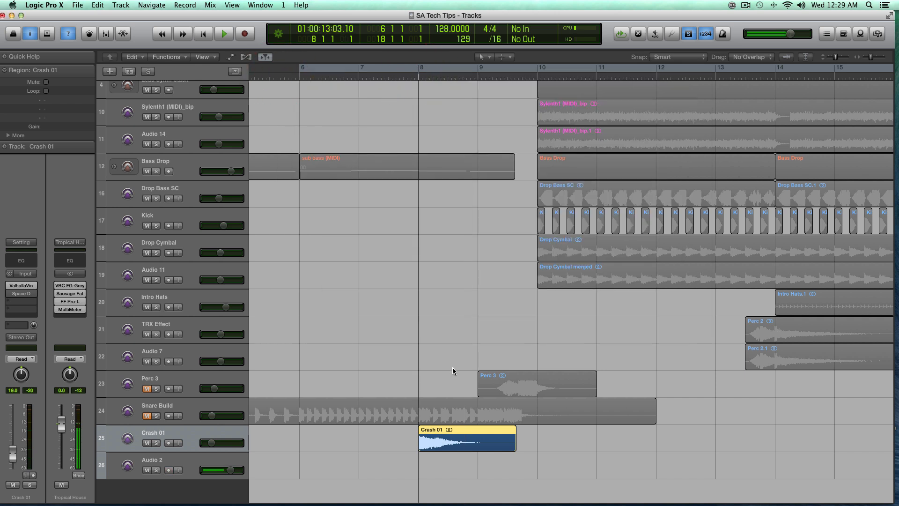
{"action": "key", "text": "ctrl+b"}
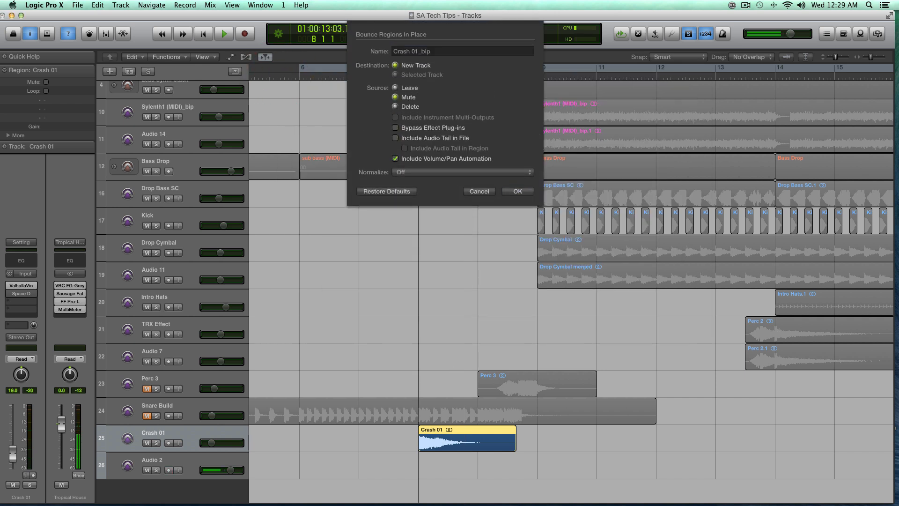
{"action": "key", "text": "Return"}
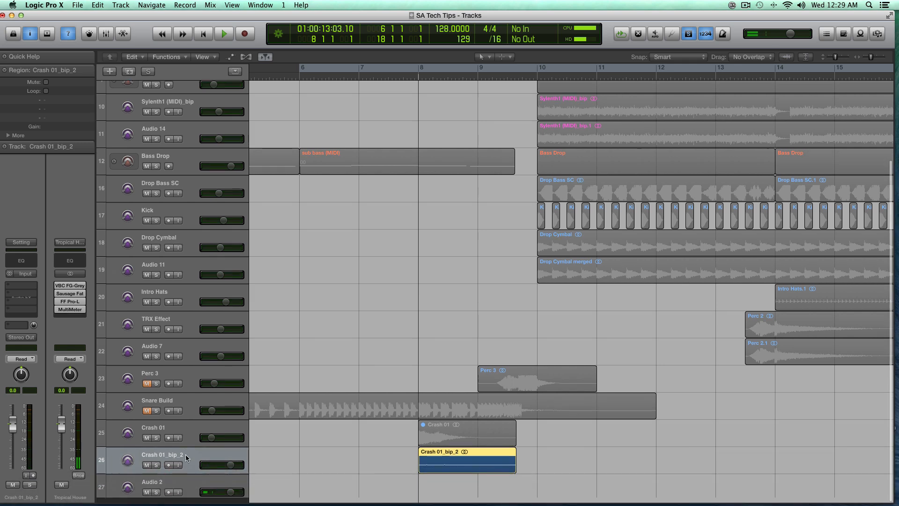
Step: Play the bounced crash region from bar 8 to hear the reverb
{"action": "left_click", "coordinate": [168, 497]}
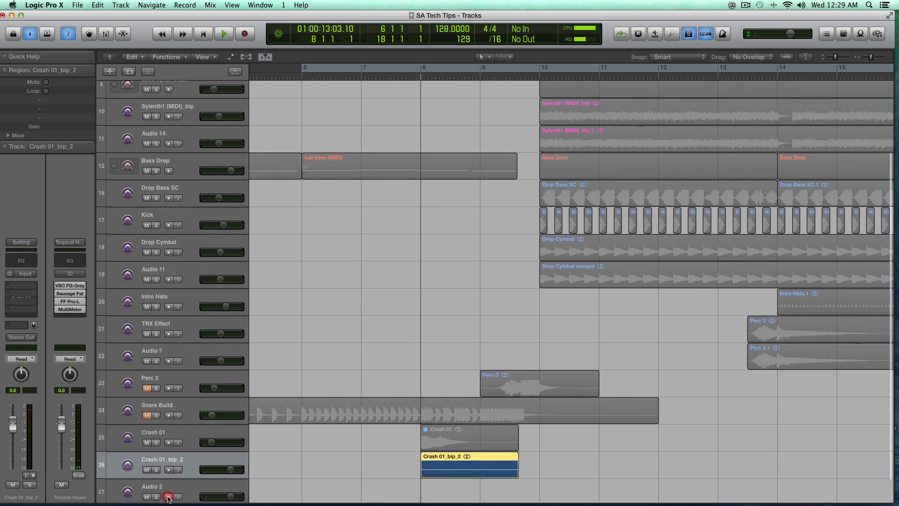
{"action": "left_click", "coordinate": [416, 76]}
{"action": "key", "text": "super+Down"}
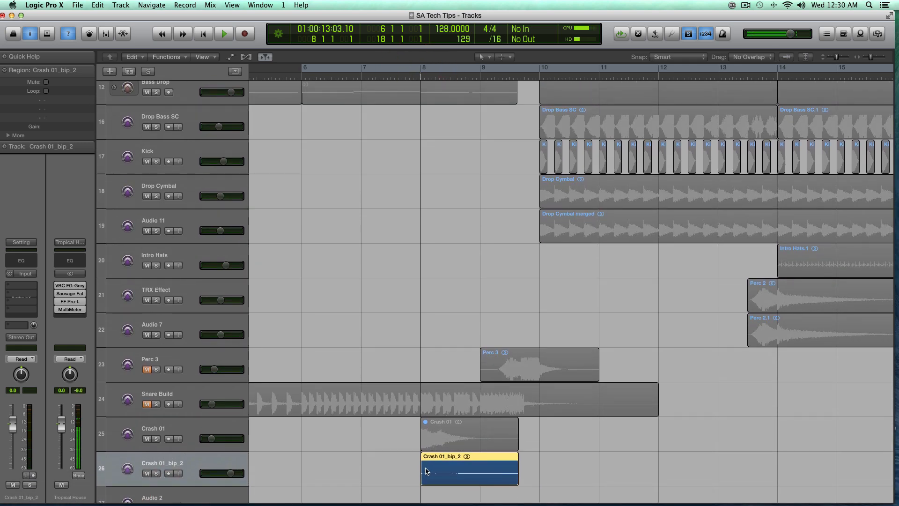
{"action": "key", "text": "space"}
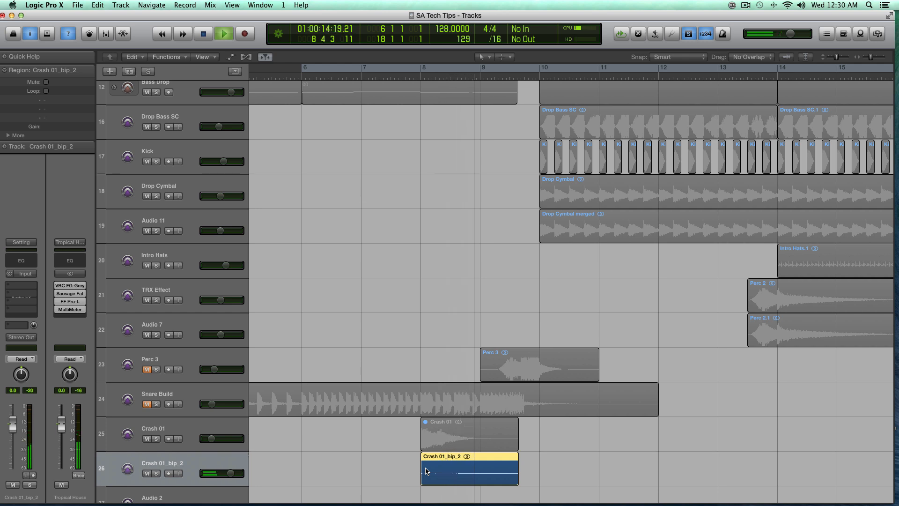
{"action": "key", "text": "space"}
{"action": "scroll", "coordinate": [358, 465], "scroll_direction": "down", "scroll_amount": 2}
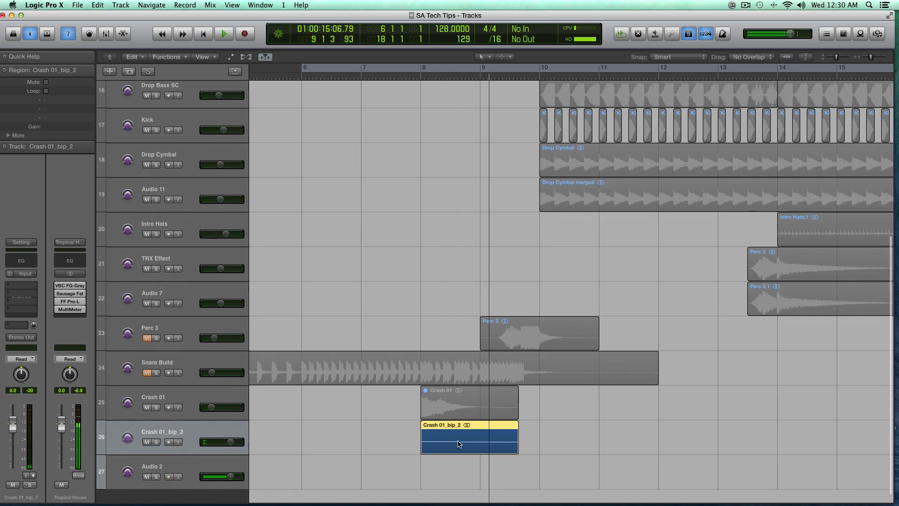
Step: Reverse the bounced crash audio in the audio file editor and slightly shorten the end of its region
{"action": "double_click", "coordinate": [459, 443]}
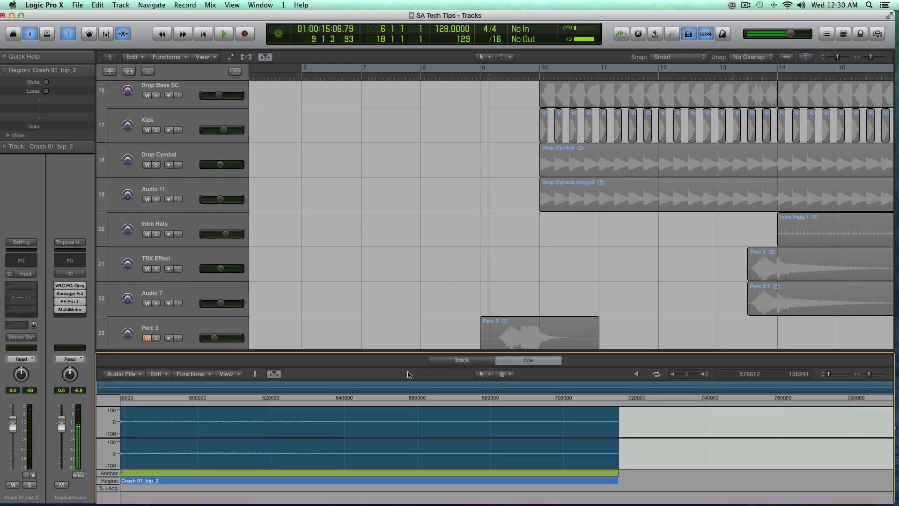
{"action": "left_click", "coordinate": [202, 376]}
{"action": "left_click", "coordinate": [219, 430]}
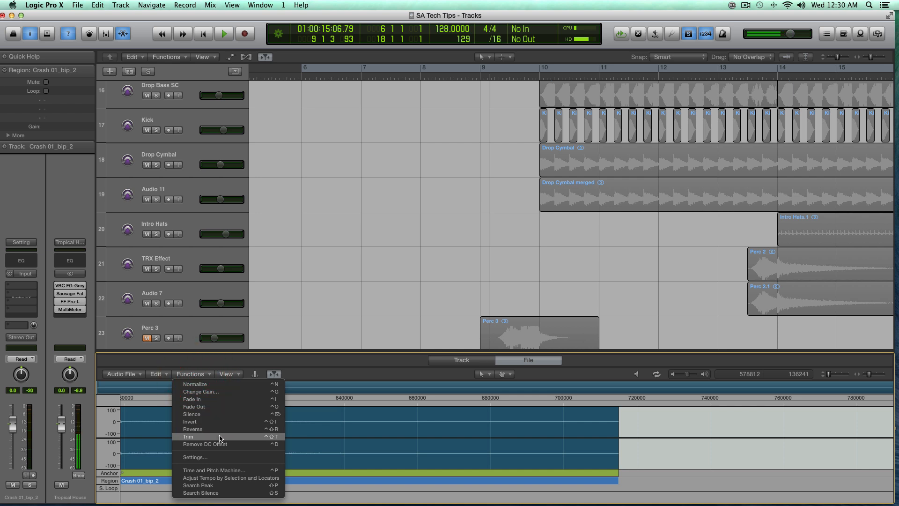
{"action": "scroll", "coordinate": [440, 302], "scroll_direction": "down", "scroll_amount": 7}
{"action": "left_click", "coordinate": [535, 278]}
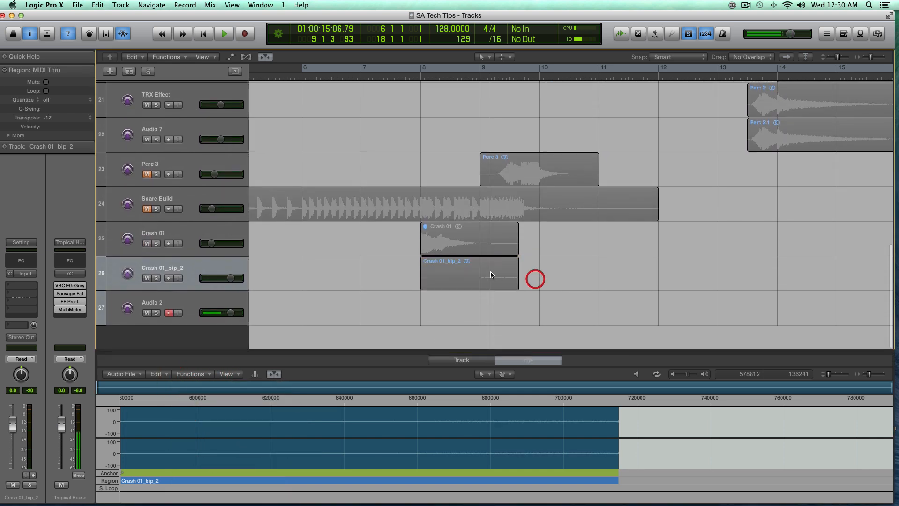
{"action": "left_click", "coordinate": [491, 273]}
{"action": "mouse_move", "coordinate": [517, 288]}
{"action": "left_mouse_down"}
{"action": "mouse_move", "coordinate": [479, 289]}
{"action": "mouse_move", "coordinate": [512, 288]}
{"action": "left_mouse_up"}
Step: Audition the reversed and shortened crash region from bar 8
{"action": "left_click", "coordinate": [420, 77]}
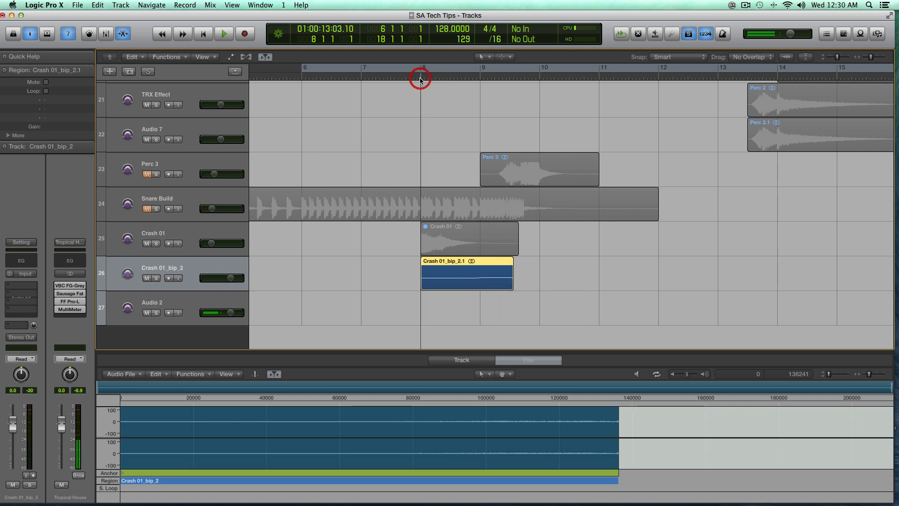
{"action": "key", "text": "space"}
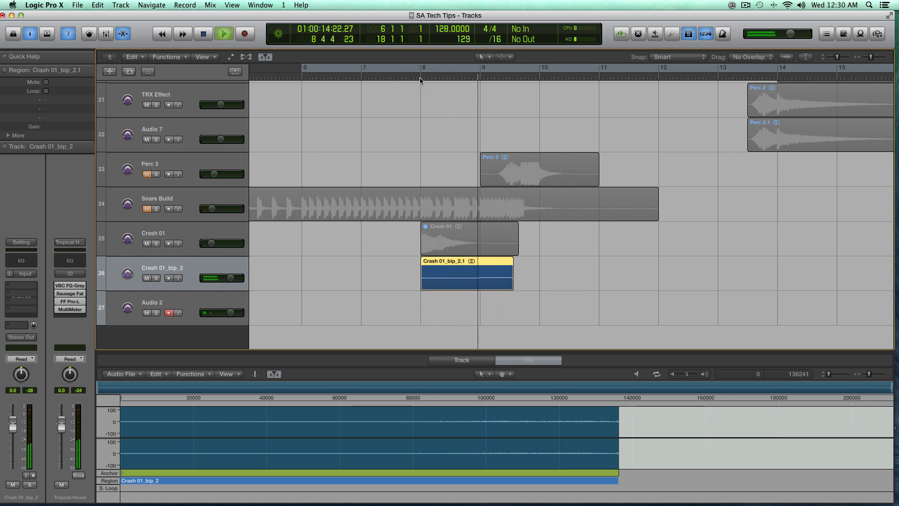
{"action": "key", "text": "space"}
Step: Delete the bounced crash track and unmute the original Crash 01 region, closing the audio file editor
{"action": "key", "text": "super+BackSpace"}
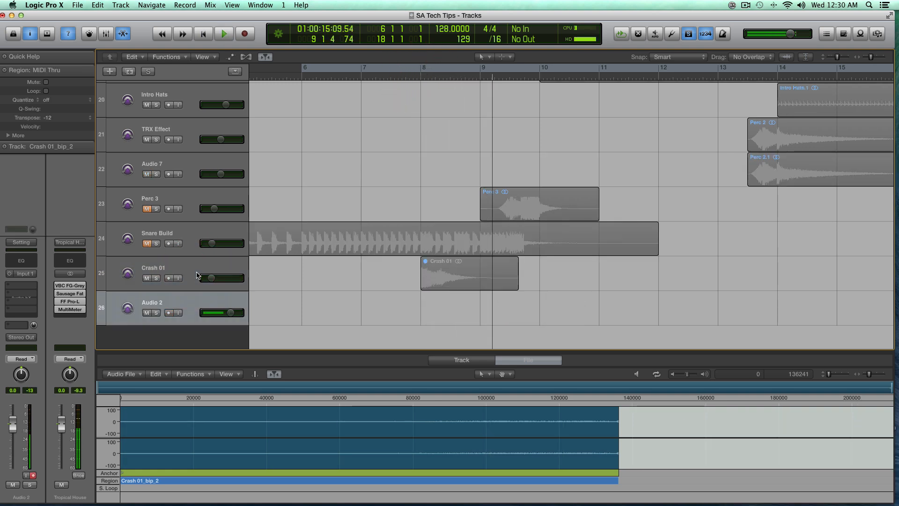
{"action": "left_click", "coordinate": [193, 272]}
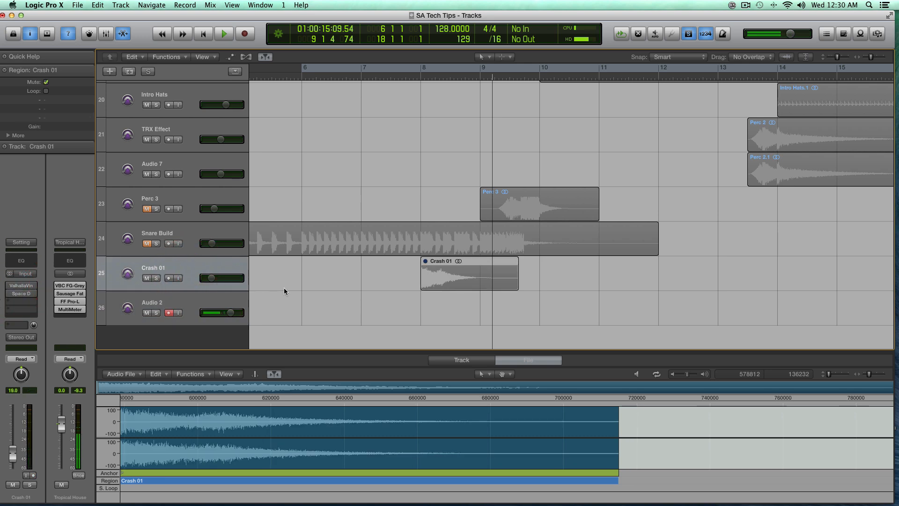
{"action": "key", "text": "x"}
{"action": "key", "text": "x"}
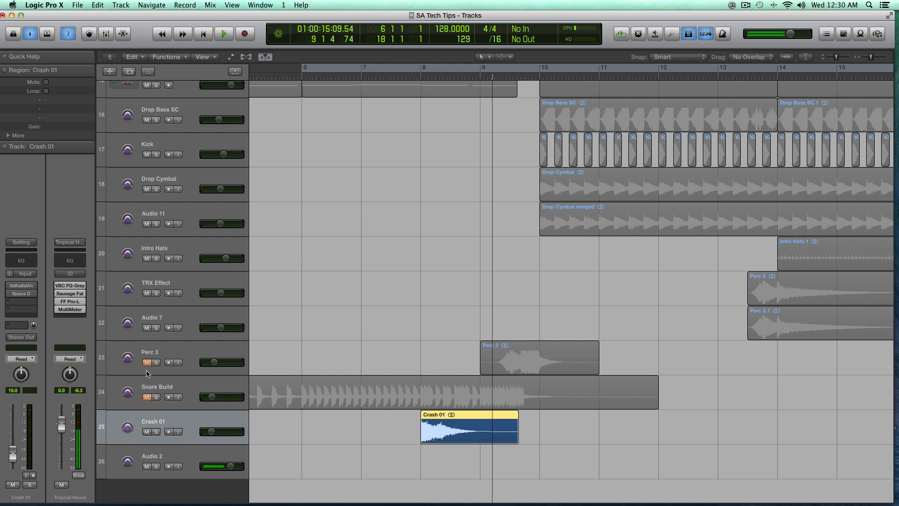
Step: Enable the Space Designer plug-in on the Crash 01 track and return the playhead to bar 8
{"action": "left_click", "coordinate": [197, 398]}
{"action": "left_click", "coordinate": [196, 411]}
{"action": "left_click", "coordinate": [415, 331], "text": "ctrl+alt"}
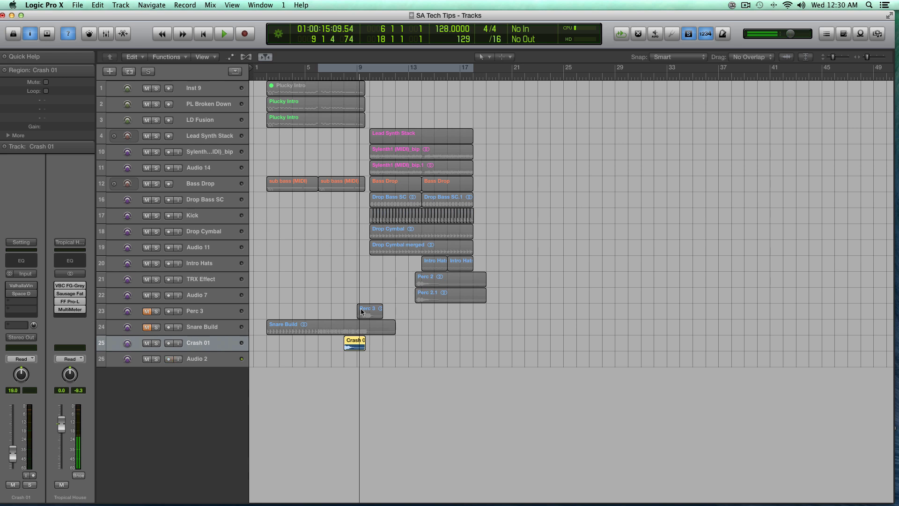
{"action": "key", "text": "super+Right"}
{"action": "key", "text": "super+Right"}
{"action": "key", "text": "super+Right"}
{"action": "left_click", "coordinate": [210, 331]}
{"action": "left_click", "coordinate": [211, 343]}
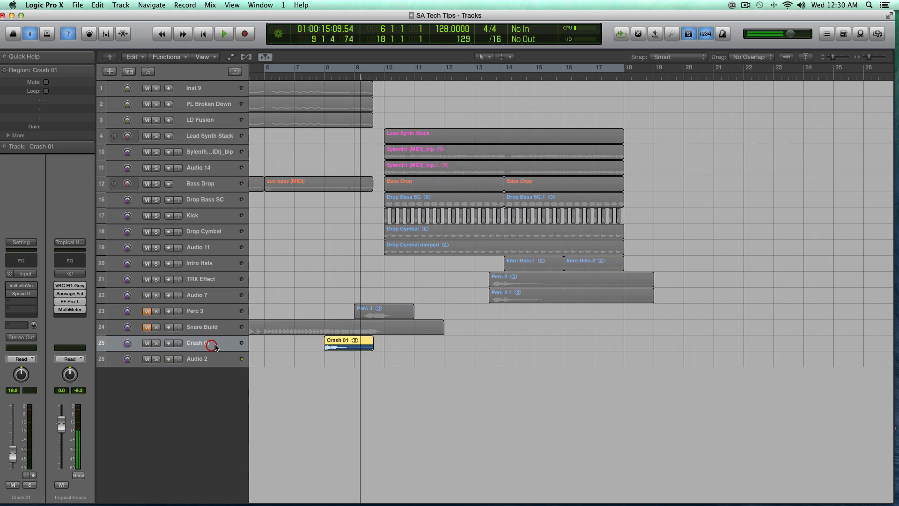
{"action": "left_click", "coordinate": [8, 294]}
{"action": "left_click", "coordinate": [323, 75]}
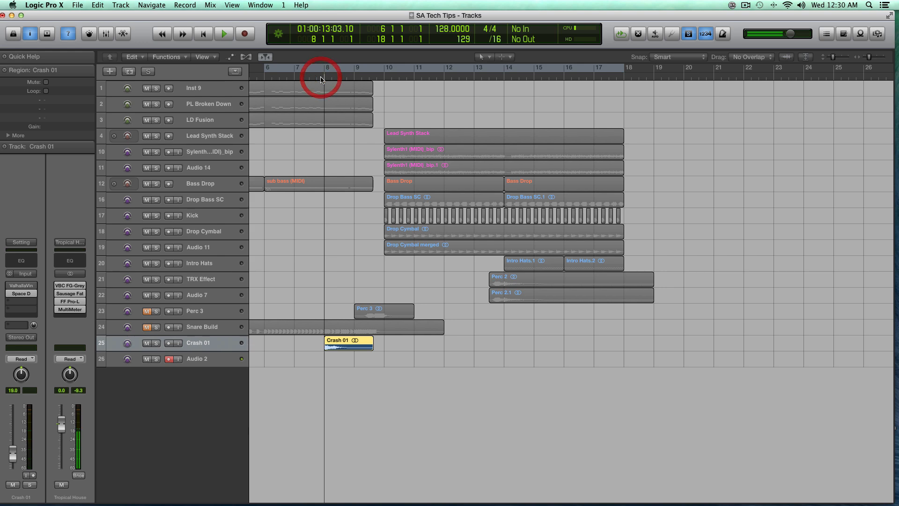
{"action": "key", "text": "super+Down"}
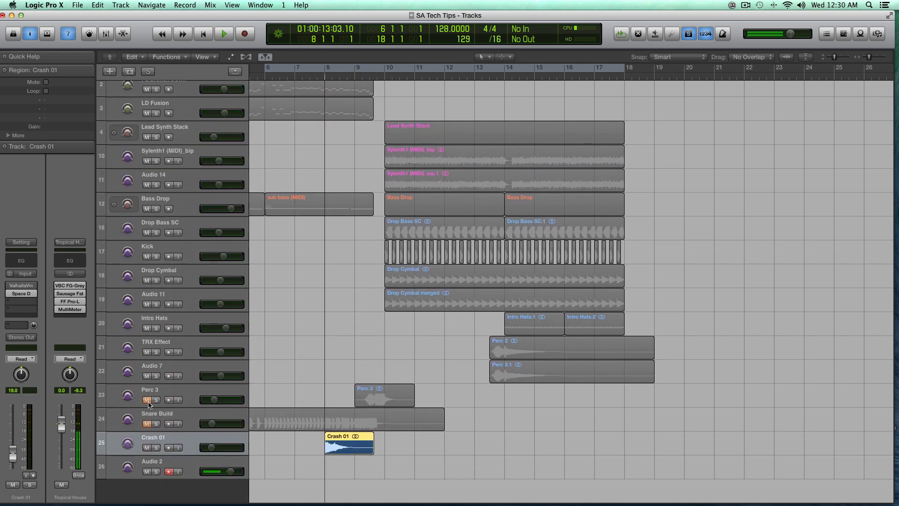
Step: Recall the default settings of Space Designer on the Crash 01 track and close its window
{"action": "left_click", "coordinate": [21, 294]}
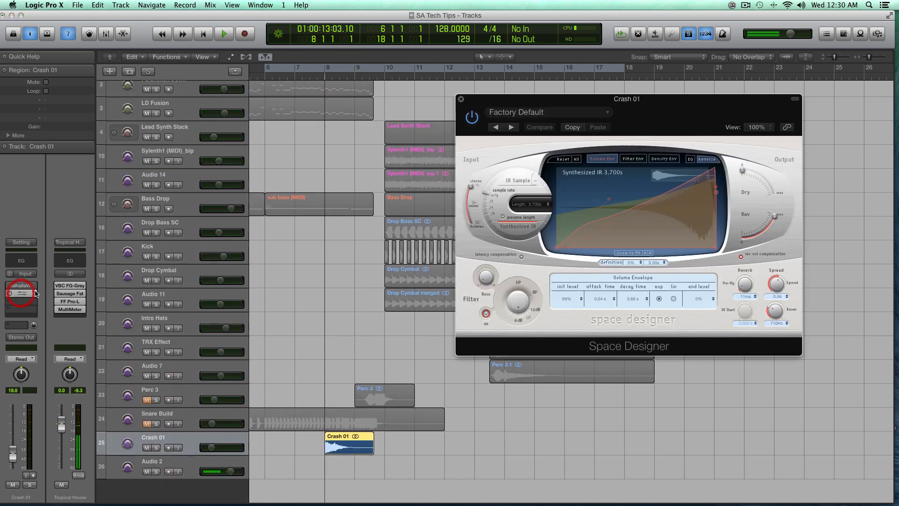
{"action": "left_click_drag", "start_coordinate": [488, 101], "coordinate": [299, 110]}
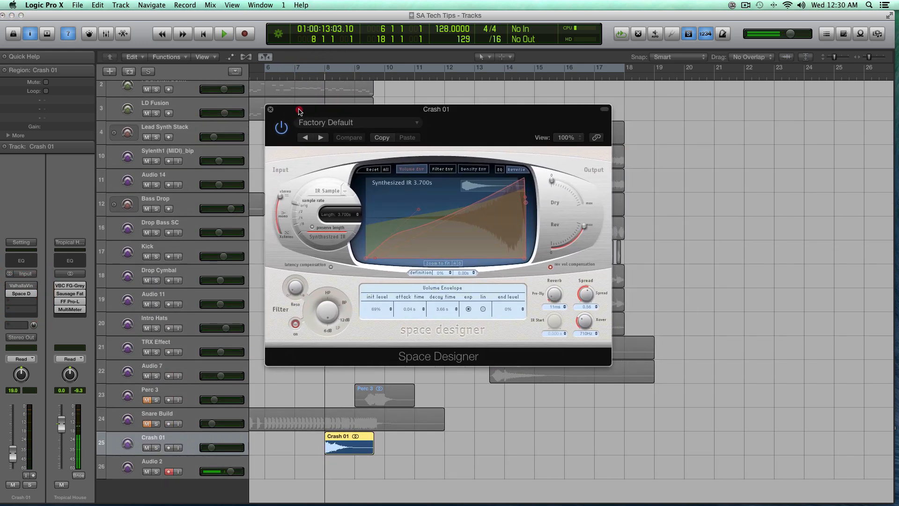
{"action": "left_click", "coordinate": [338, 123]}
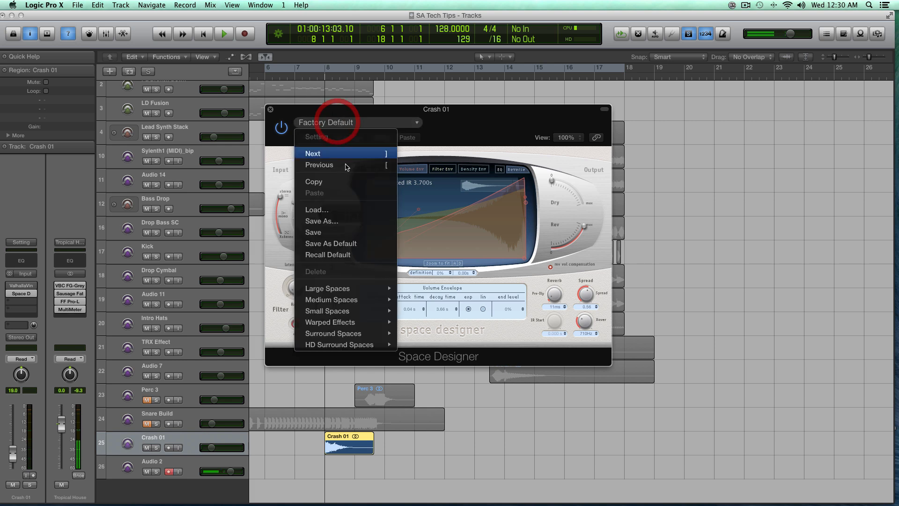
{"action": "left_click", "coordinate": [361, 260]}
{"action": "left_click_drag", "start_coordinate": [294, 109], "coordinate": [453, 125]}
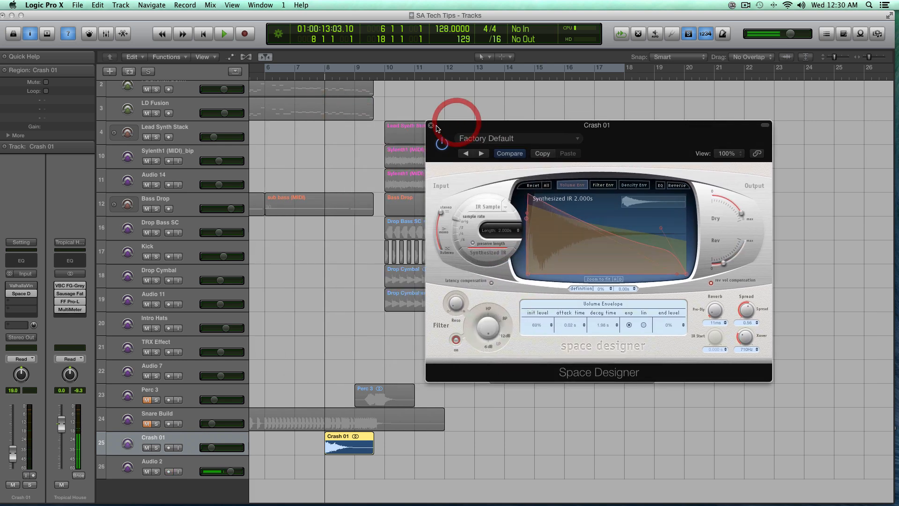
{"action": "left_click", "coordinate": [431, 128]}
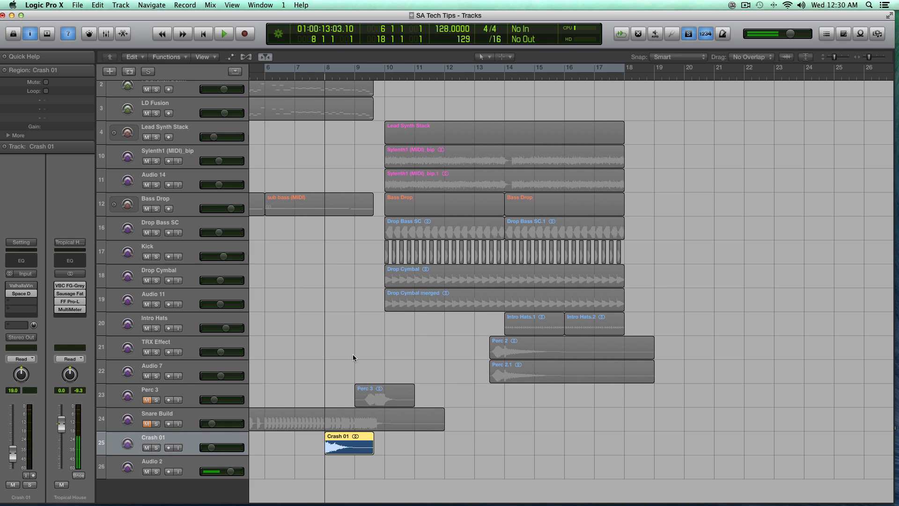
Step: Mute the Crash 01 track and turn off solo mode
{"action": "key", "text": "super+Right"}
{"action": "left_click", "coordinate": [147, 448]}
{"action": "key", "text": "ctrl+s"}
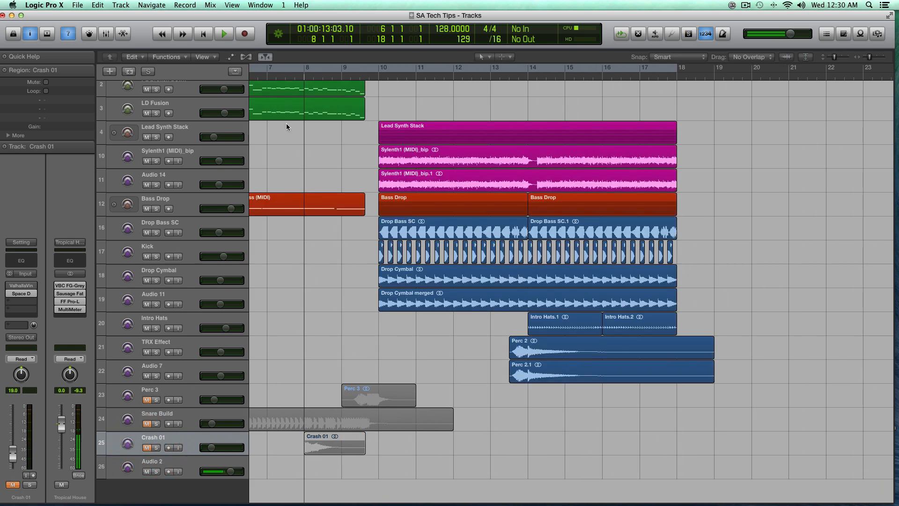
Step: Turn the cycle range from bar 6 to bar 18 back on
{"action": "scroll", "coordinate": [299, 74], "scroll_direction": "left", "scroll_amount": 5}
{"action": "left_click", "coordinate": [401, 70]}
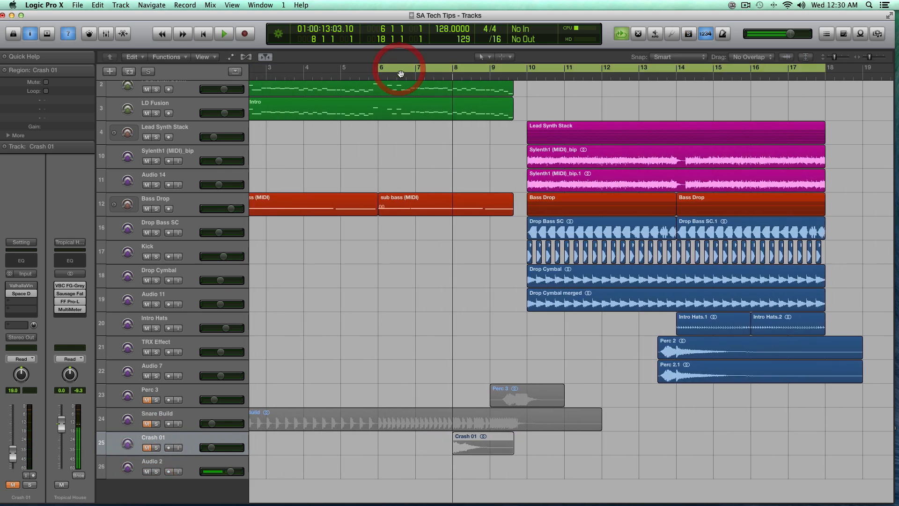
Step: Play the arrangement from bar 8 into the drop with the Crash 01 track muted, and stop playback in bar 14
{"action": "key", "text": "super+Left"}
{"action": "key", "text": "super+Left"}
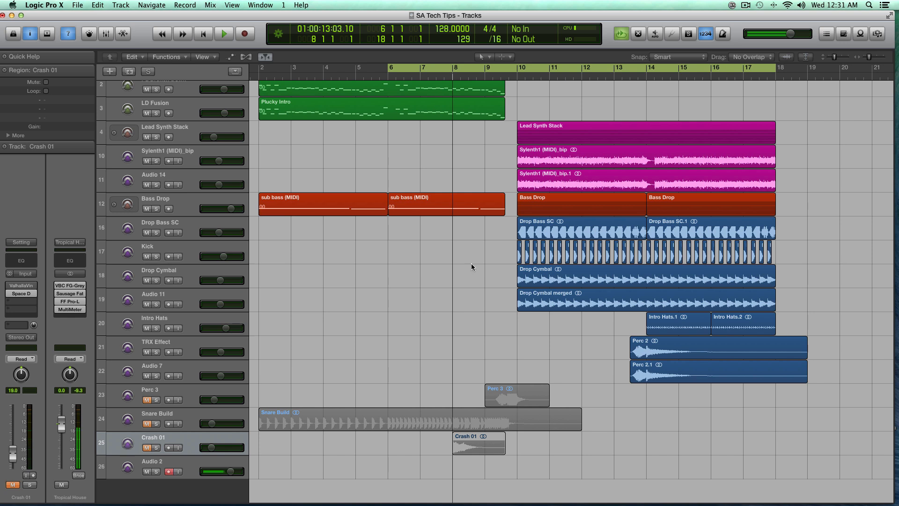
{"action": "left_click_drag", "start_coordinate": [471, 259], "coordinate": [385, 76]}
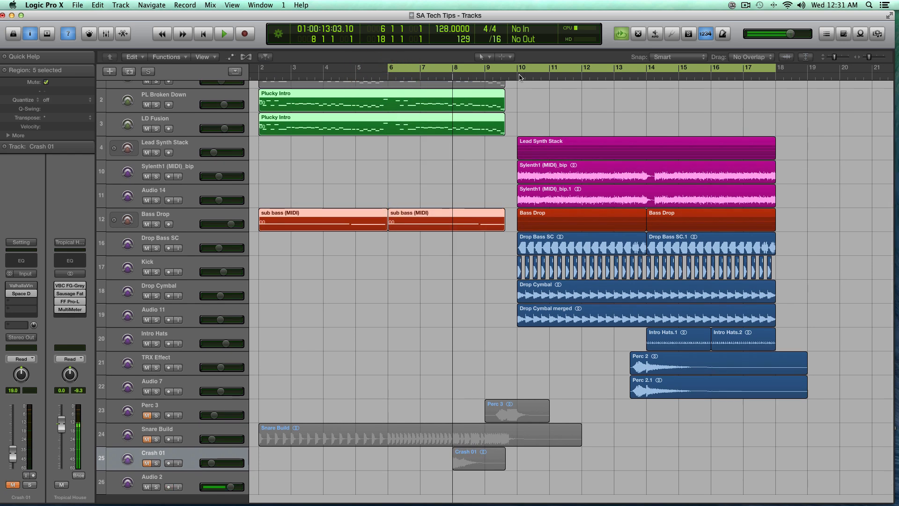
{"action": "left_click", "coordinate": [499, 463]}
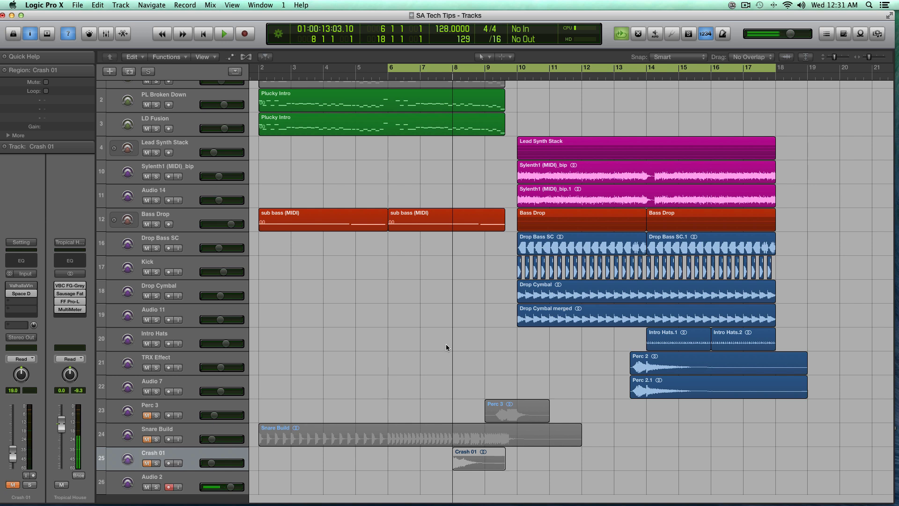
{"action": "scroll", "coordinate": [446, 345], "scroll_direction": "right", "scroll_amount": 1}
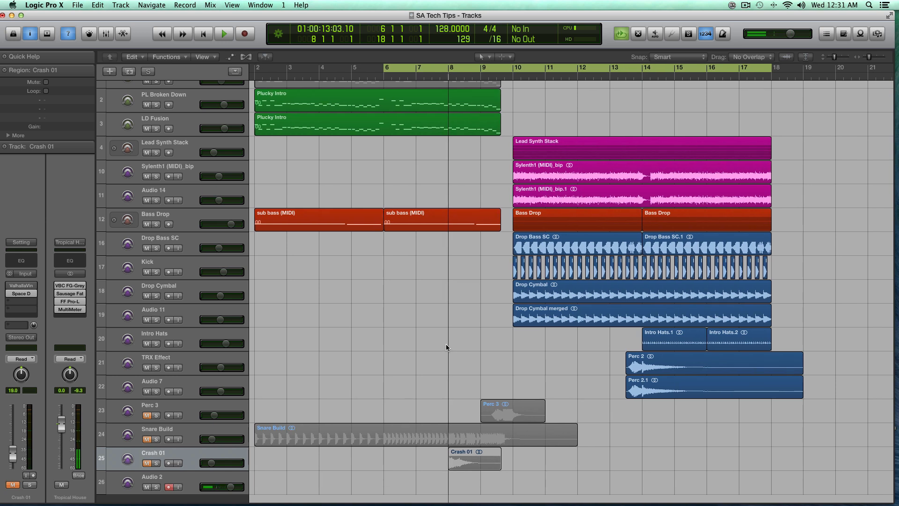
{"action": "key", "text": "space"}
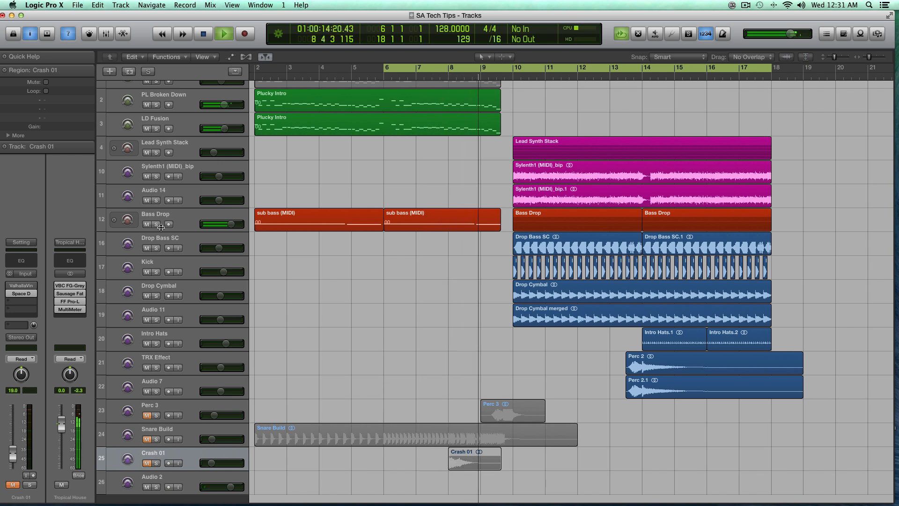
{"action": "left_click", "coordinate": [222, 271]}
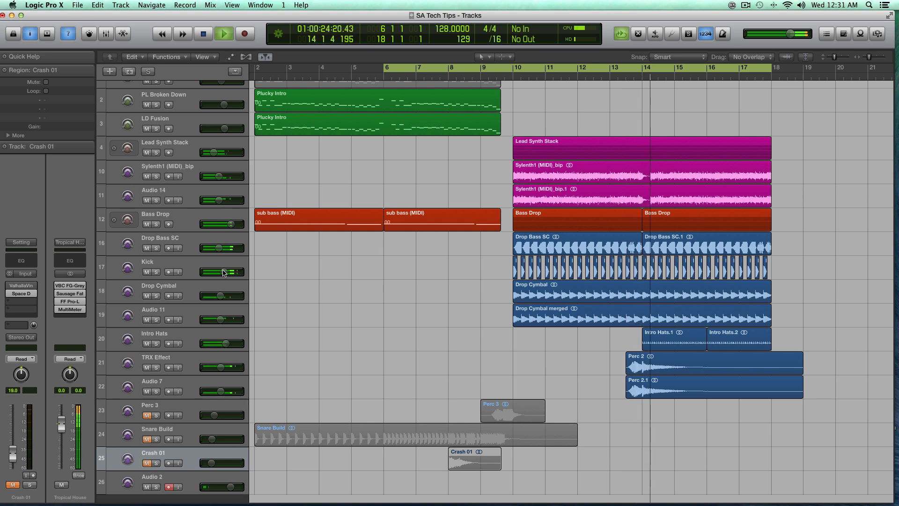
{"action": "key", "text": "space"}
Step: Unmute the Crash 01 track, solo the Crash 01 region, and return the playhead to bar 8
{"action": "key", "text": "super+Down"}
{"action": "scroll", "coordinate": [474, 295], "scroll_direction": "down", "scroll_amount": 3}
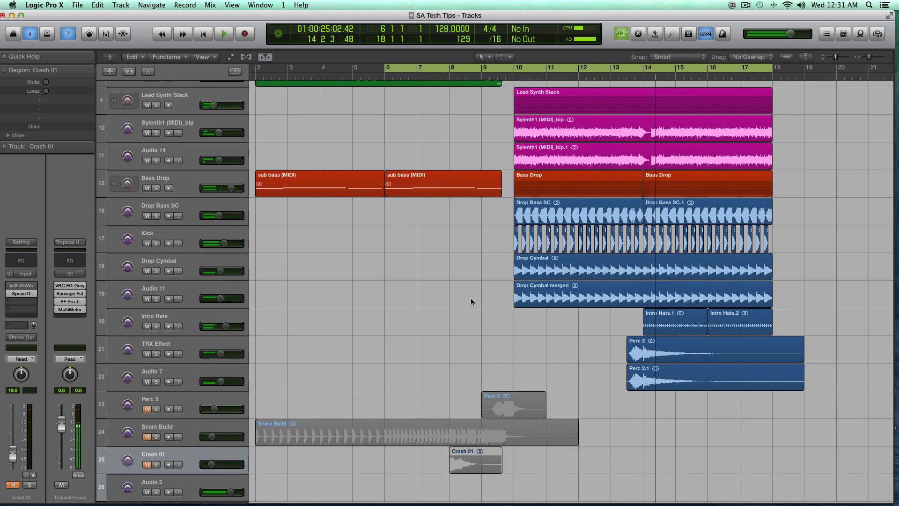
{"action": "left_click", "coordinate": [145, 464]}
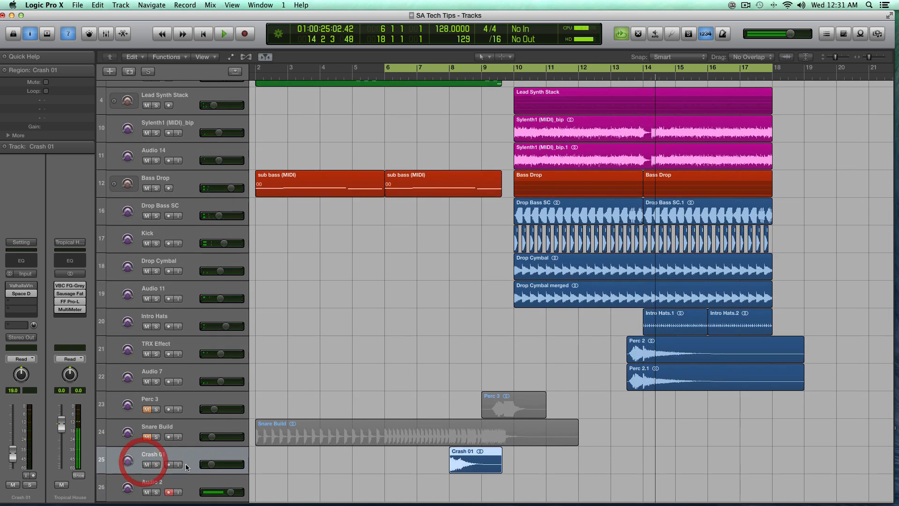
{"action": "key", "text": "ctrl+s"}
{"action": "left_click", "coordinate": [472, 69]}
{"action": "left_click", "coordinate": [449, 76]}
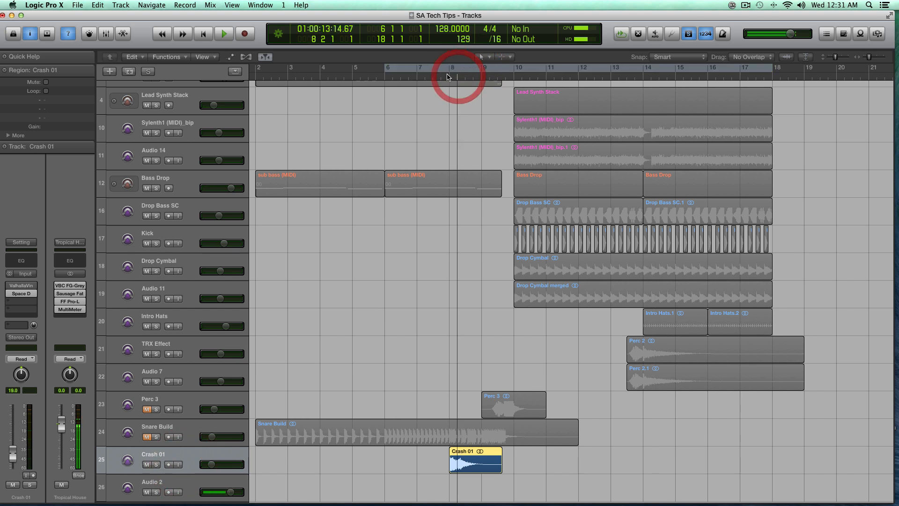
{"action": "left_click", "coordinate": [446, 75]}
Step: Open Space Designer on the Crash 01 track, set its dry output to 0 and raise its reverb output to maximum
{"action": "left_click", "coordinate": [21, 293]}
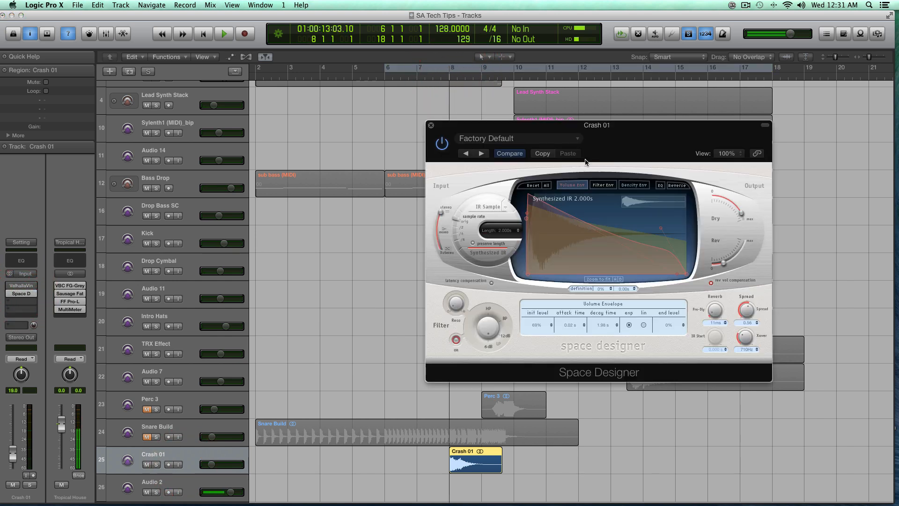
{"action": "left_click_drag", "start_coordinate": [576, 123], "coordinate": [464, 125]}
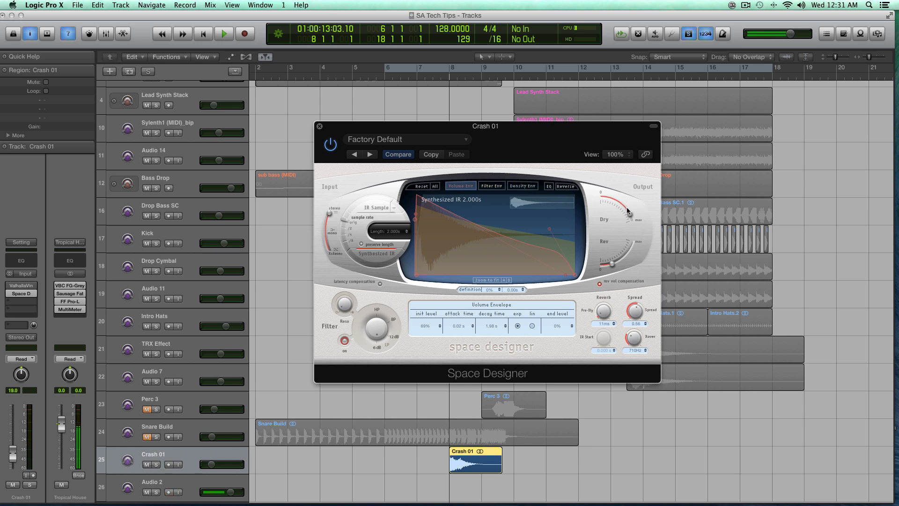
{"action": "left_click_drag", "start_coordinate": [630, 216], "coordinate": [567, 172]}
{"action": "left_click_drag", "start_coordinate": [611, 265], "coordinate": [646, 224]}
{"action": "left_click", "coordinate": [633, 242]}
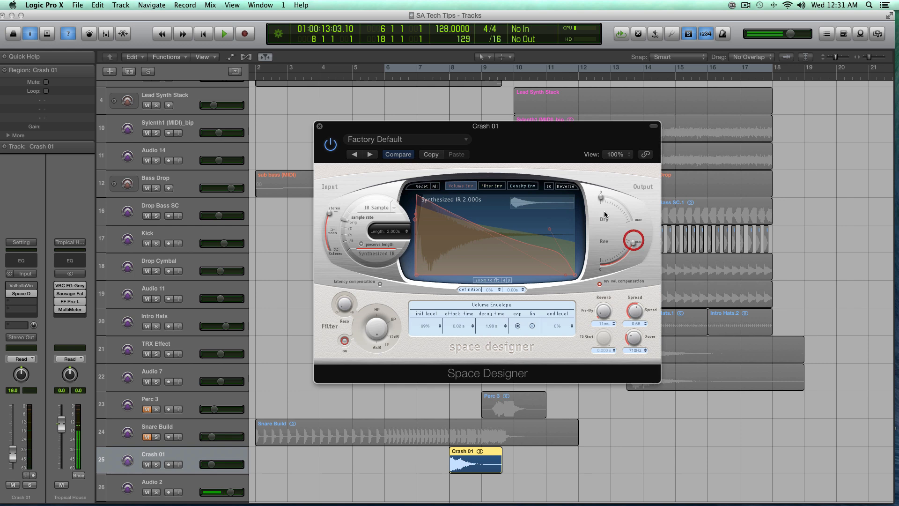
Step: Reverse the impulse response in Space Designer and audition the crash from bar 8 with the plug-in window moved aside
{"action": "left_click", "coordinate": [572, 187]}
{"action": "left_click_drag", "start_coordinate": [461, 126], "coordinate": [693, 104]}
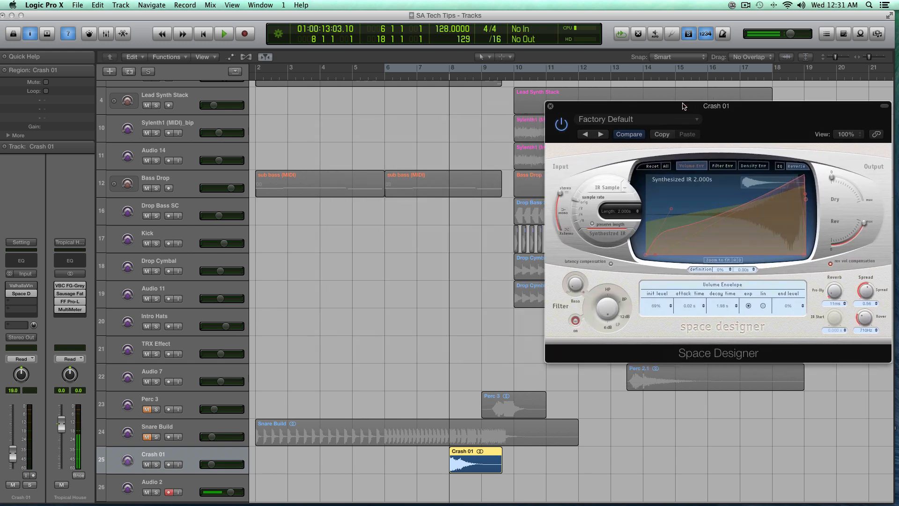
{"action": "left_click_drag", "start_coordinate": [580, 105], "coordinate": [562, 103]}
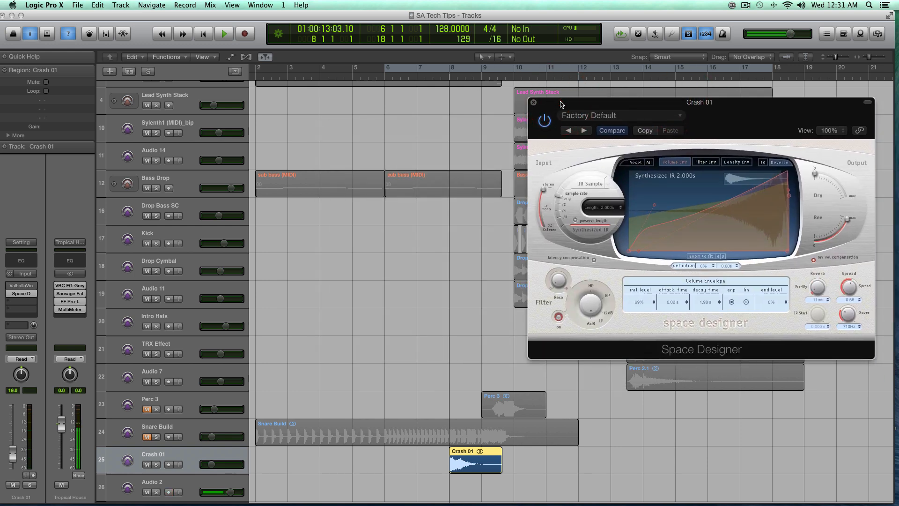
{"action": "key", "text": "space"}
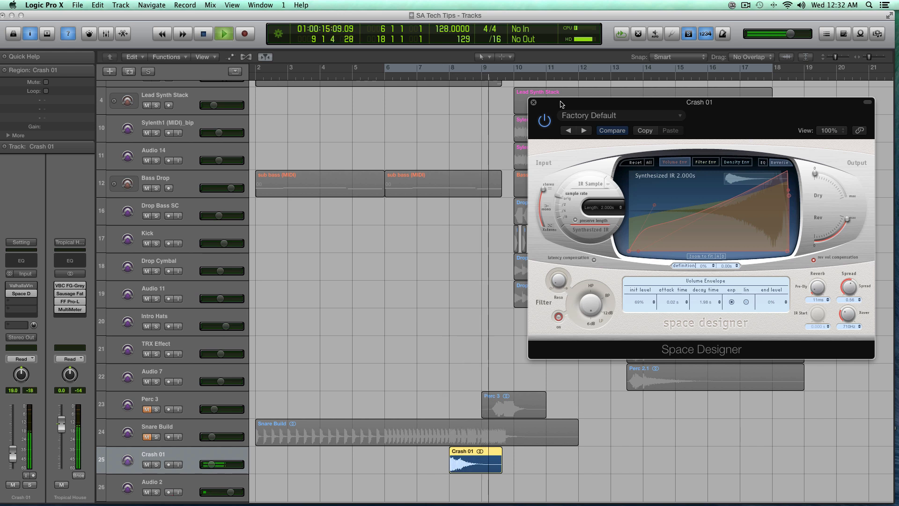
{"action": "key", "text": "space"}
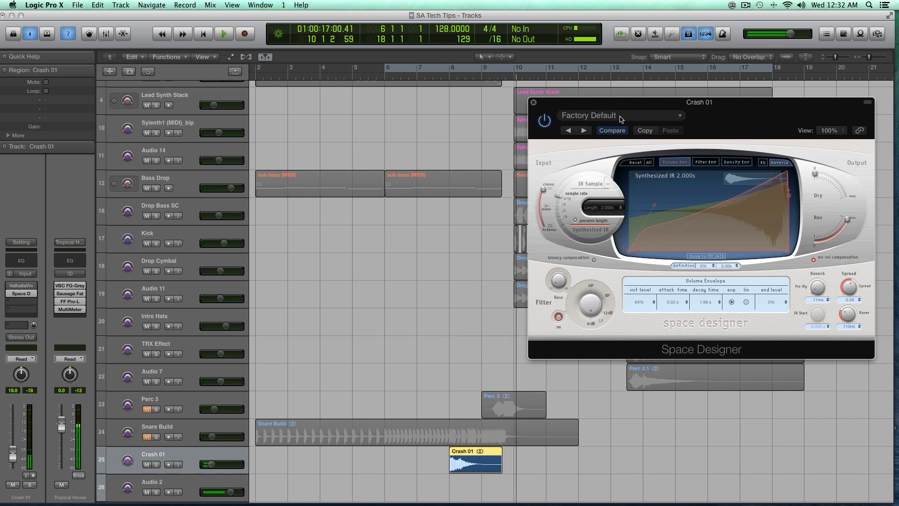
Step: Straighten the volume envelope's decay curve in Space Designer and play the crash from bar 8
{"action": "left_click", "coordinate": [449, 77]}
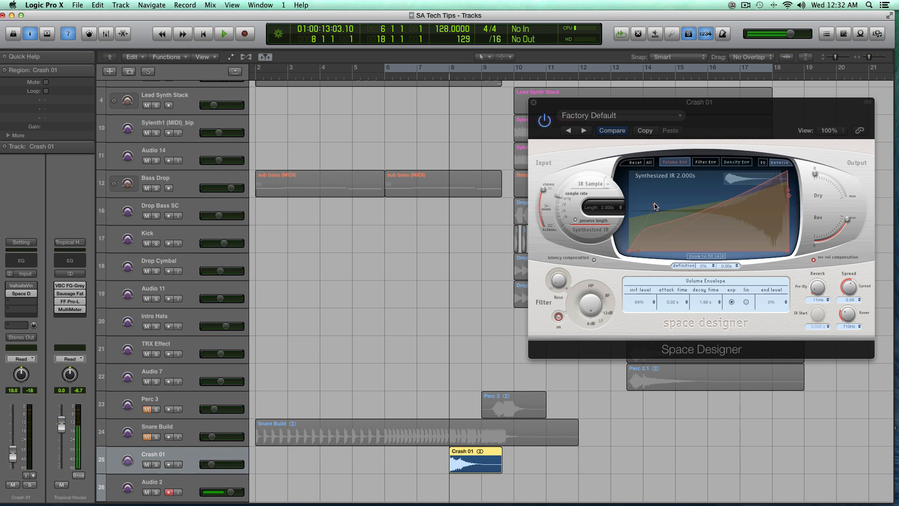
{"action": "left_click_drag", "start_coordinate": [654, 205], "coordinate": [728, 208]}
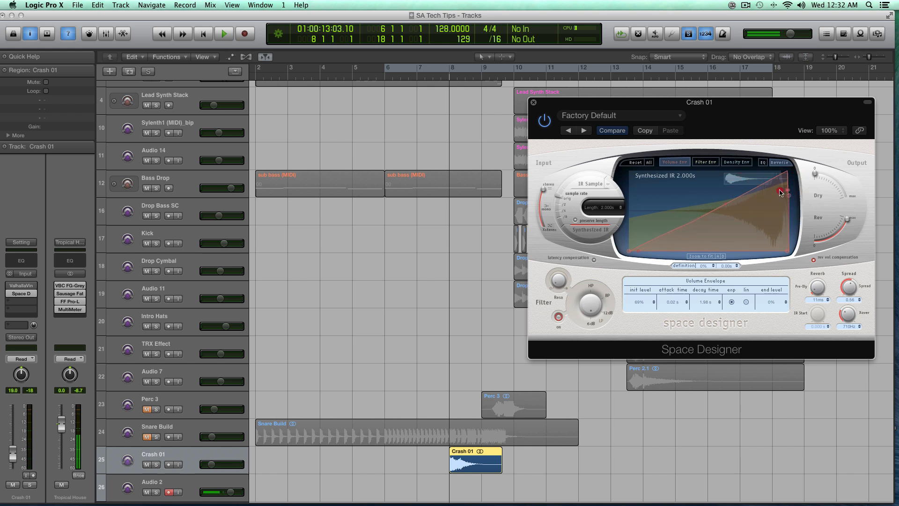
{"action": "left_click", "coordinate": [780, 190]}
{"action": "key", "text": "space"}
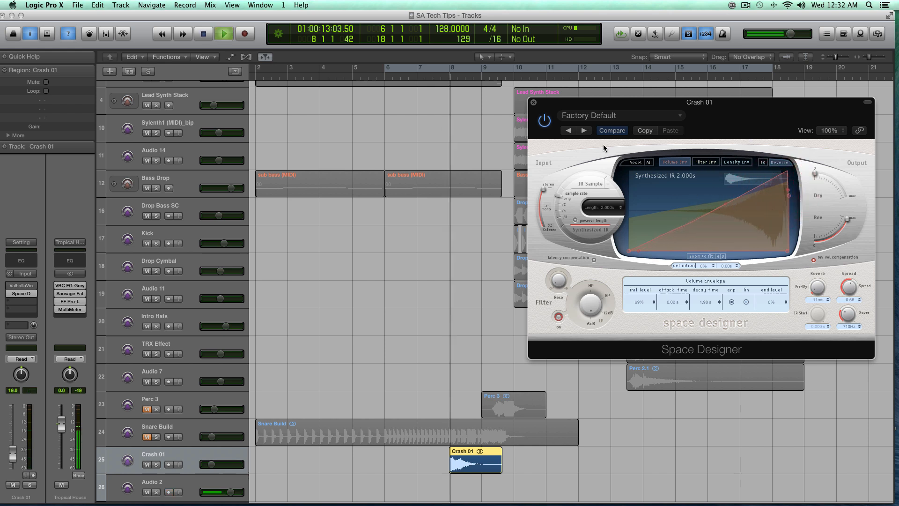
Step: Bend the decay curve of the volume envelope upward near its quiet start and audition it from bar 8
{"action": "left_click_drag", "start_coordinate": [713, 202], "coordinate": [646, 184]}
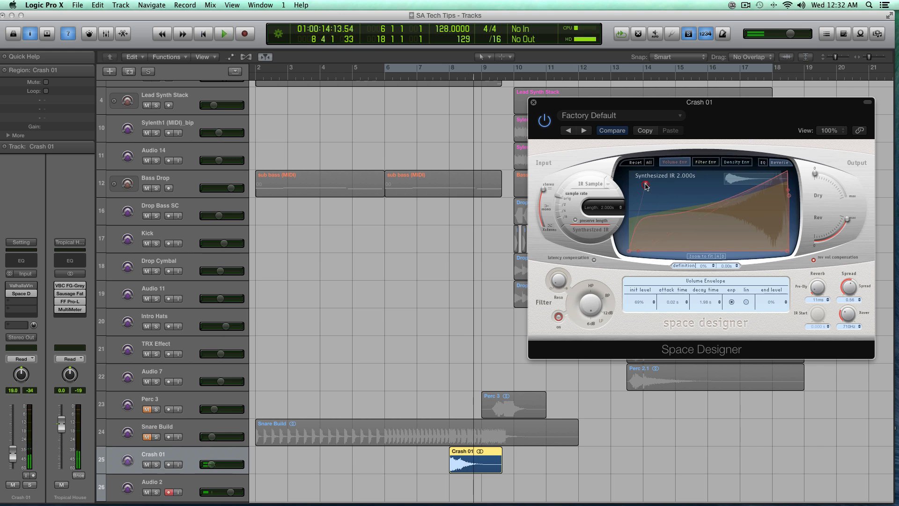
{"action": "left_click", "coordinate": [449, 80]}
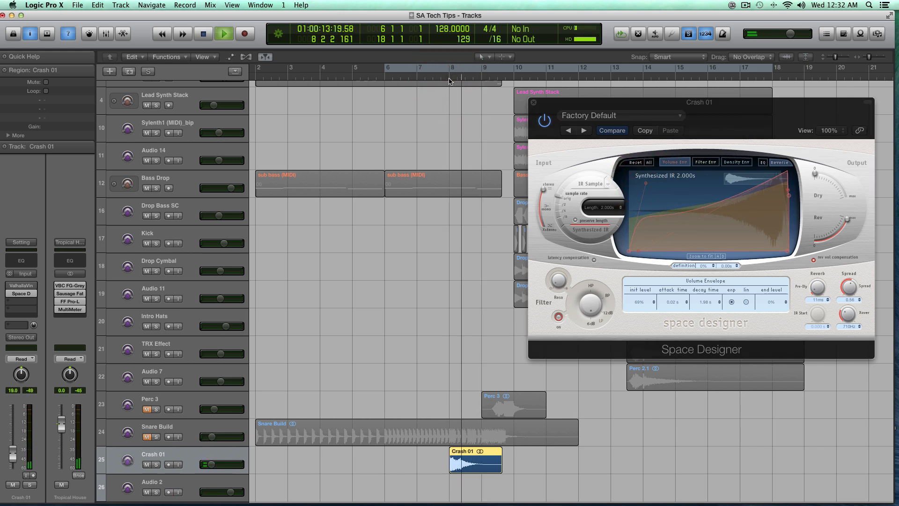
Step: Reshape the volume envelope's decay curve back to a nearly straight rise and audition the crash from bar 8
{"action": "left_click_drag", "start_coordinate": [648, 186], "coordinate": [724, 208]}
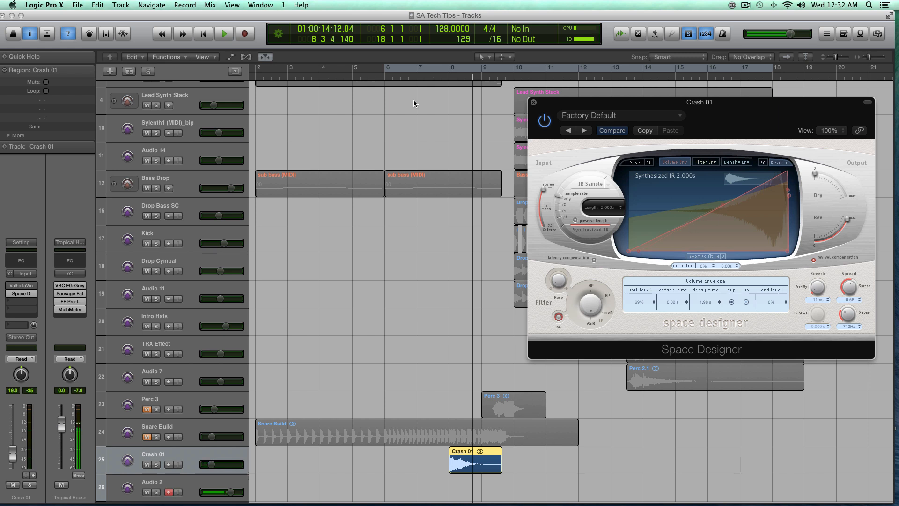
{"action": "left_click", "coordinate": [448, 79]}
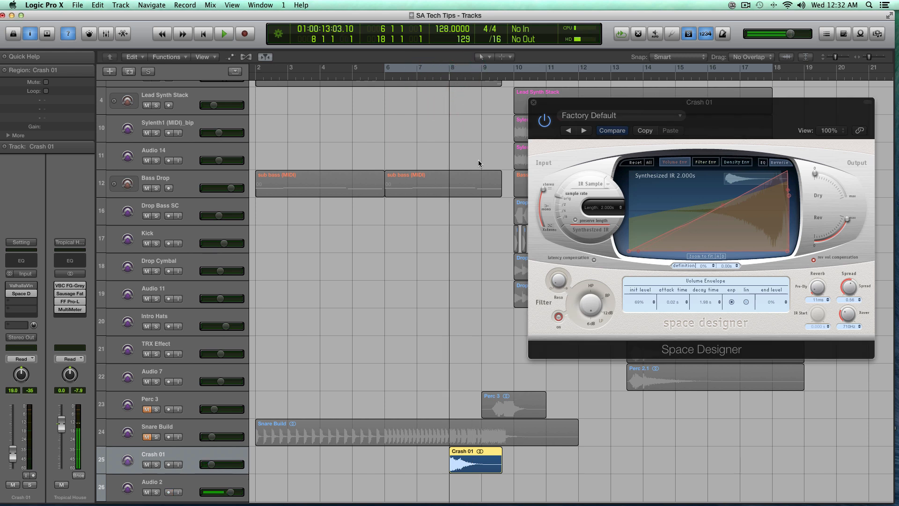
{"action": "key", "text": "space"}
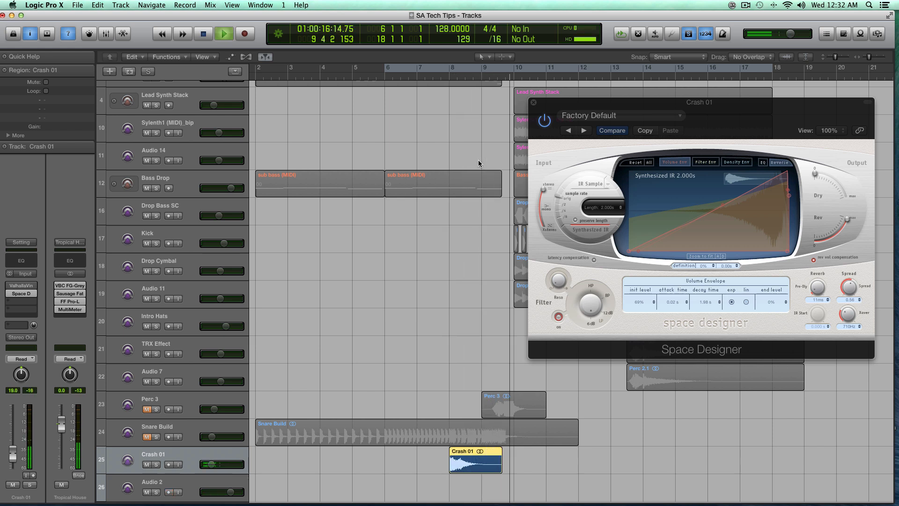
{"action": "key", "text": "space"}
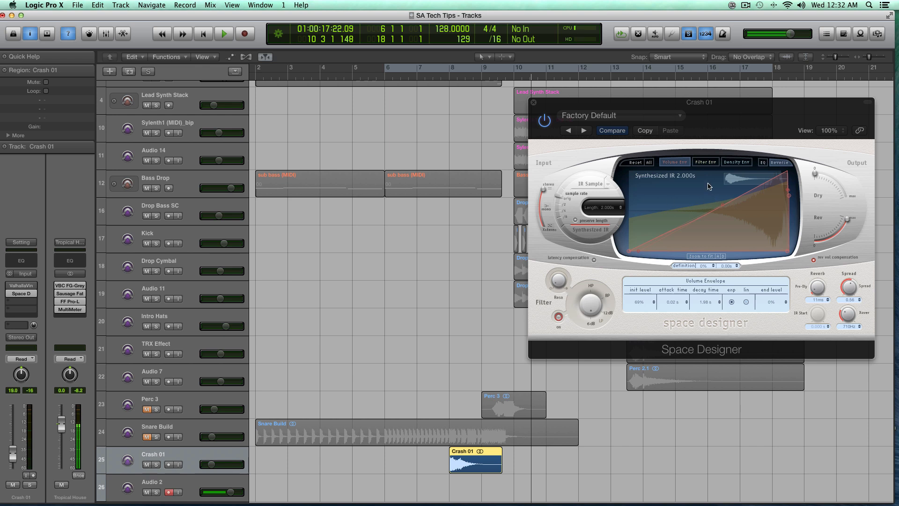
Step: In Space Designer's EQ, set the low shelf to 260 Hz at -10.666 dB and the high shelf to 4400 Hz at 5.0 dB
{"action": "left_click", "coordinate": [762, 162]}
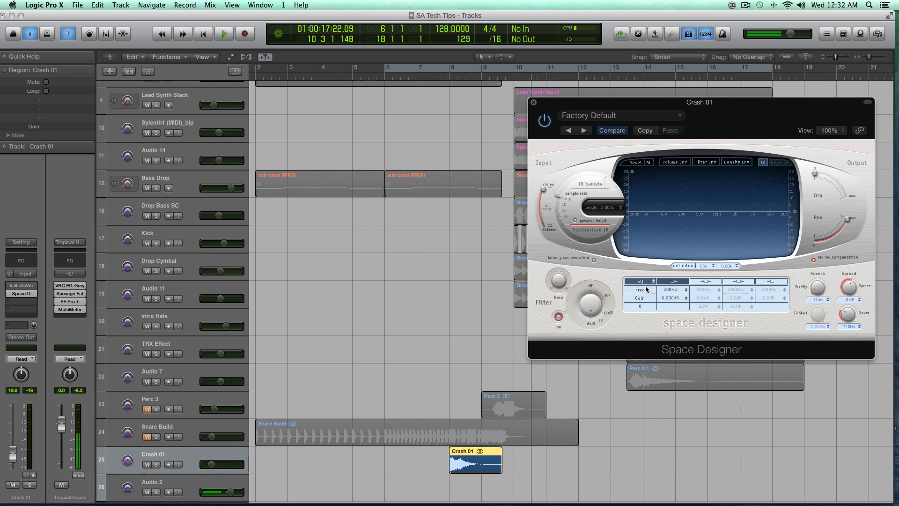
{"action": "left_click_drag", "start_coordinate": [636, 211], "coordinate": [638, 222]}
{"action": "left_click", "coordinate": [772, 279]}
{"action": "left_click_drag", "start_coordinate": [779, 212], "coordinate": [780, 205]}
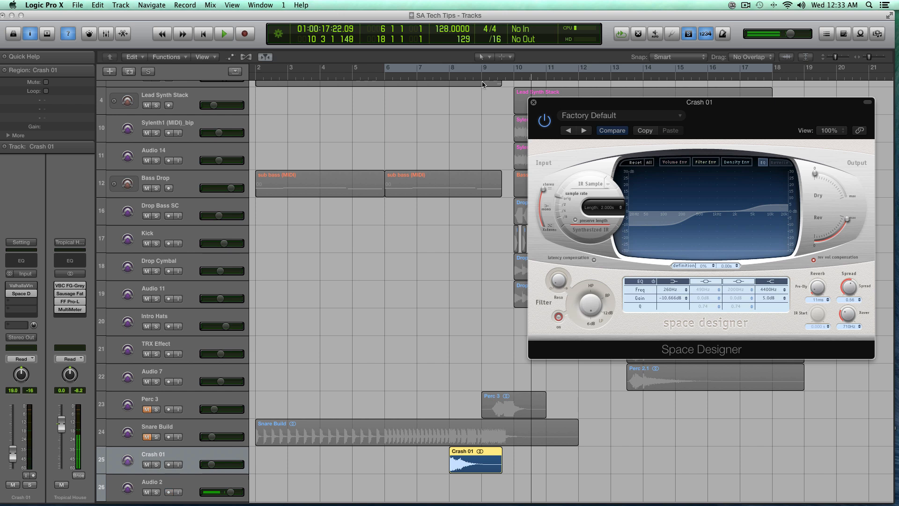
Step: Audition the equalised reverse reverb twice from bar 8 and place the playhead at bar 9
{"action": "left_click", "coordinate": [451, 80]}
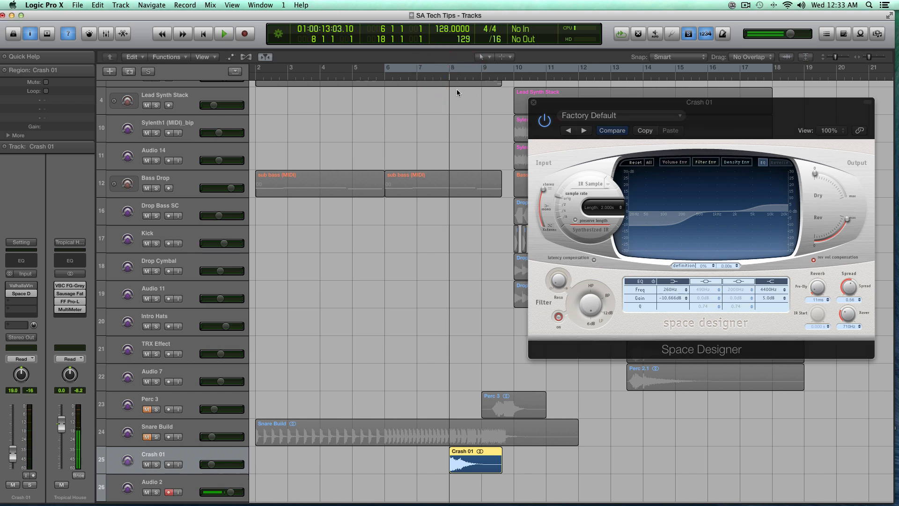
{"action": "key", "text": "space"}
{"action": "key", "text": "space"}
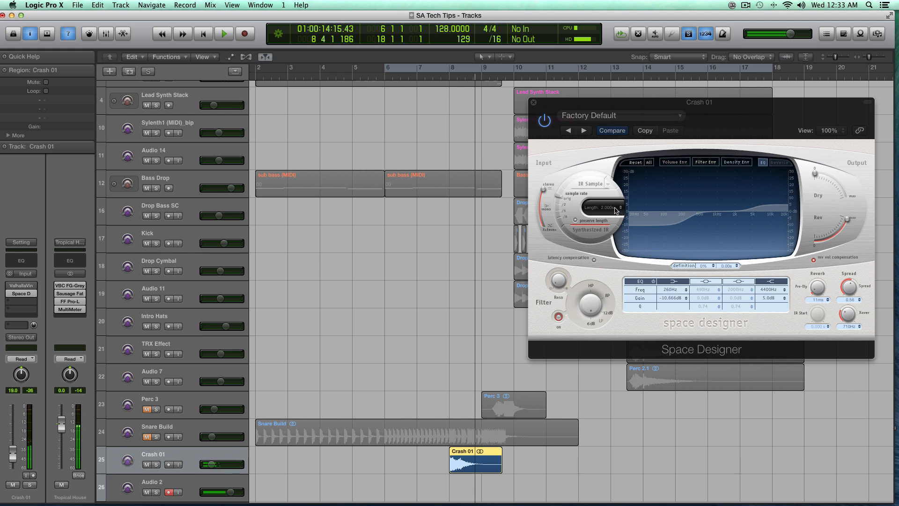
{"action": "left_click", "coordinate": [450, 78]}
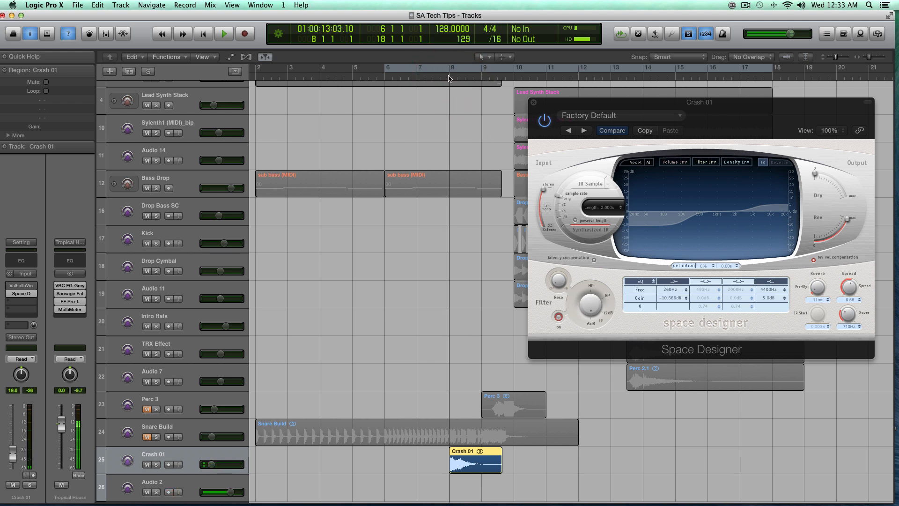
{"action": "key", "text": "space"}
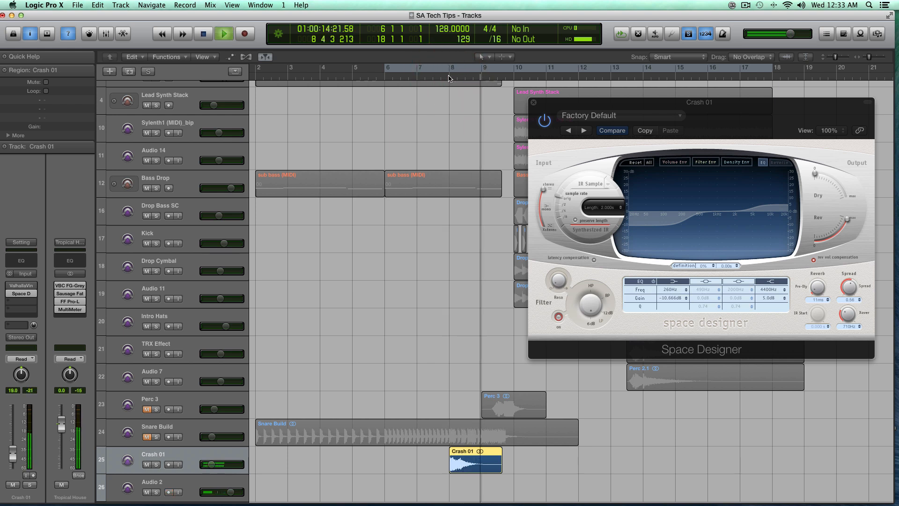
{"action": "key", "text": "space"}
{"action": "left_click", "coordinate": [481, 79]}
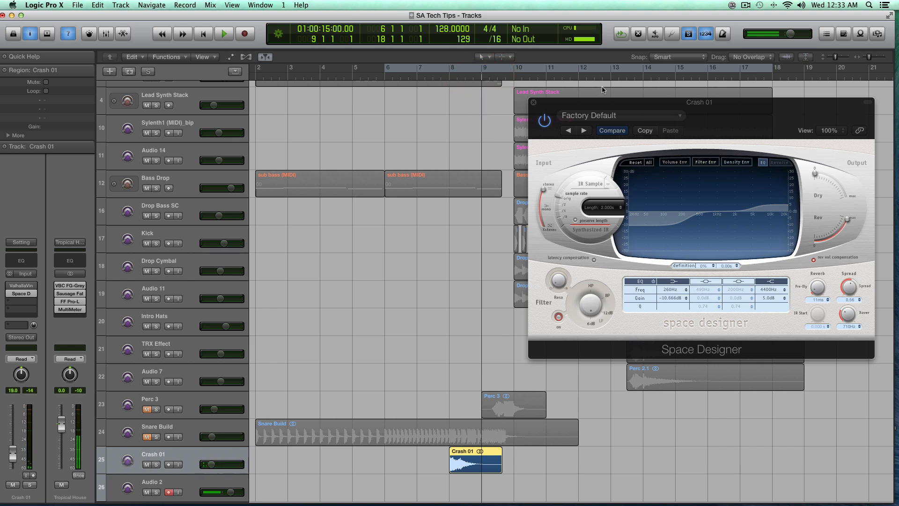
Step: Lengthen Space Designer's synthesized impulse response to 3.750 s and return the playhead to bar 8
{"action": "left_click", "coordinate": [613, 208]}
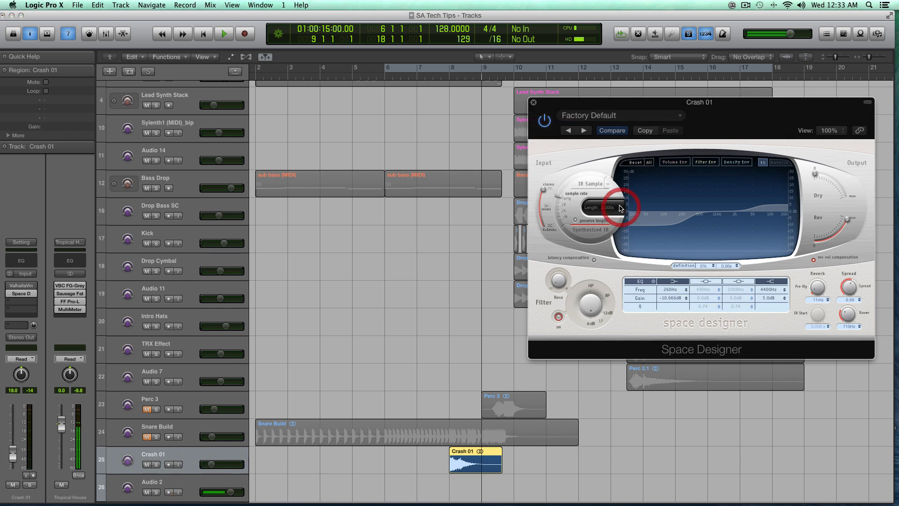
{"action": "left_click_drag", "start_coordinate": [604, 207], "coordinate": [604, 187]}
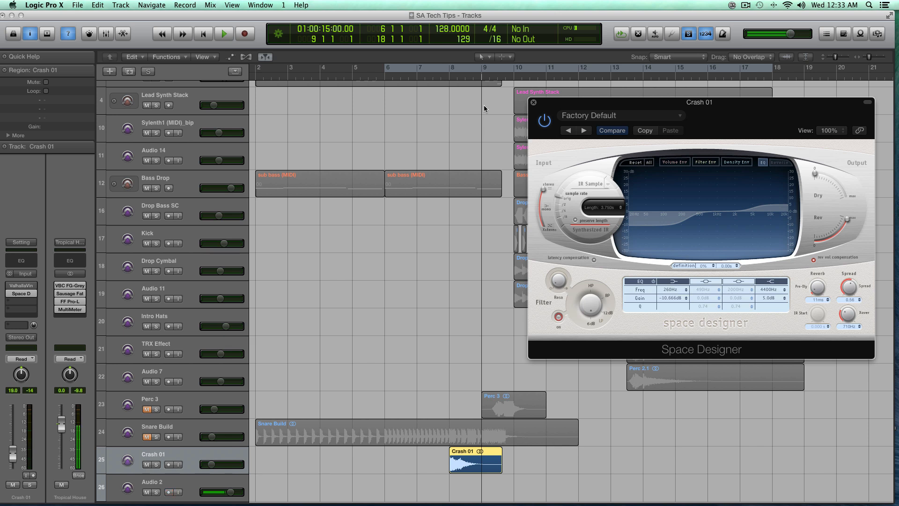
{"action": "left_click", "coordinate": [450, 76]}
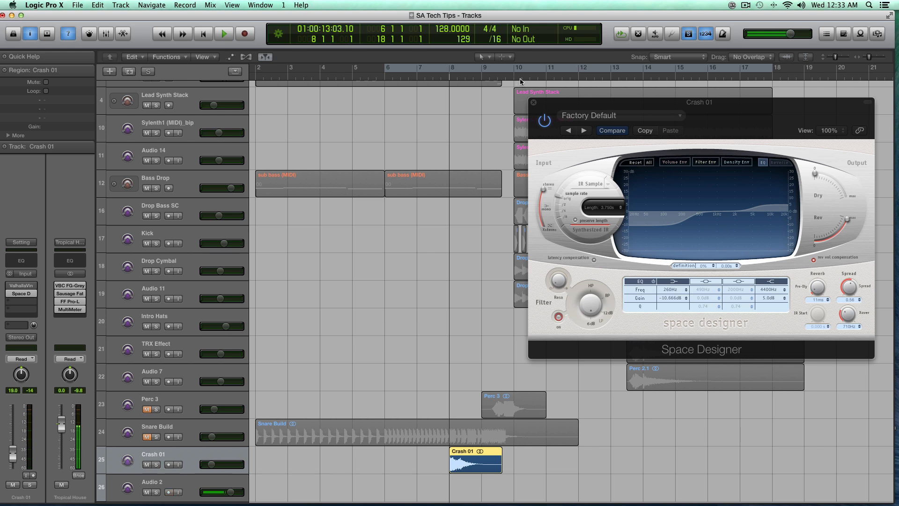
Step: Audition the soloed crash with the lengthened reverse reverb from bar 8
{"action": "key", "text": "space"}
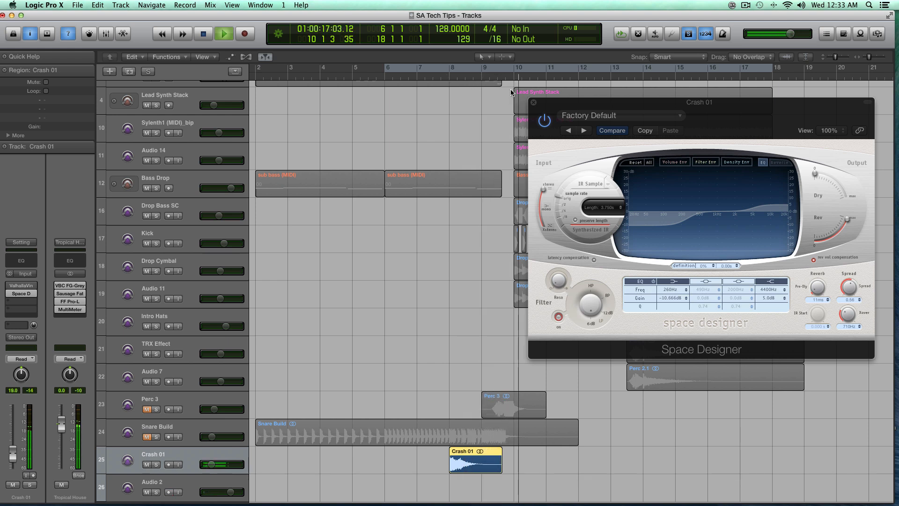
{"action": "key", "text": "space"}
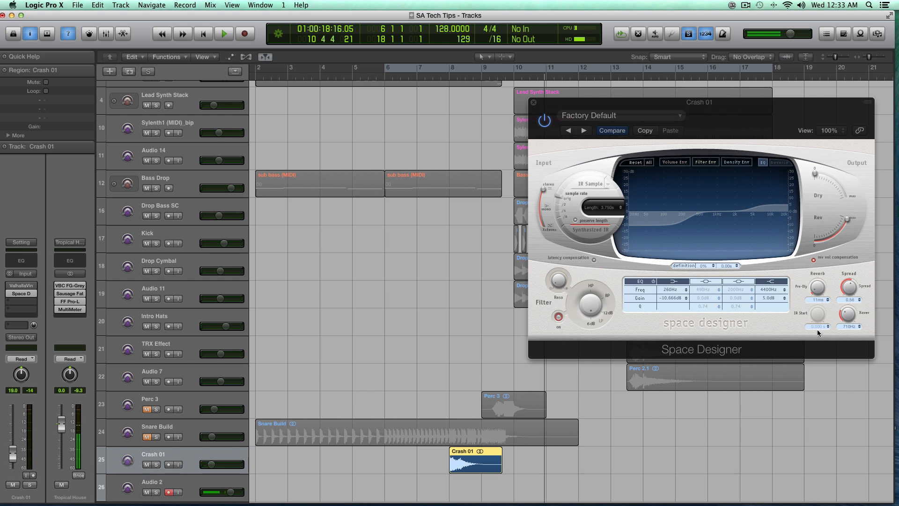
Step: Browse Space Designer's Warped Effects presets down to Moving Spaces without loading one, and close the plug-in window
{"action": "left_click", "coordinate": [580, 115]}
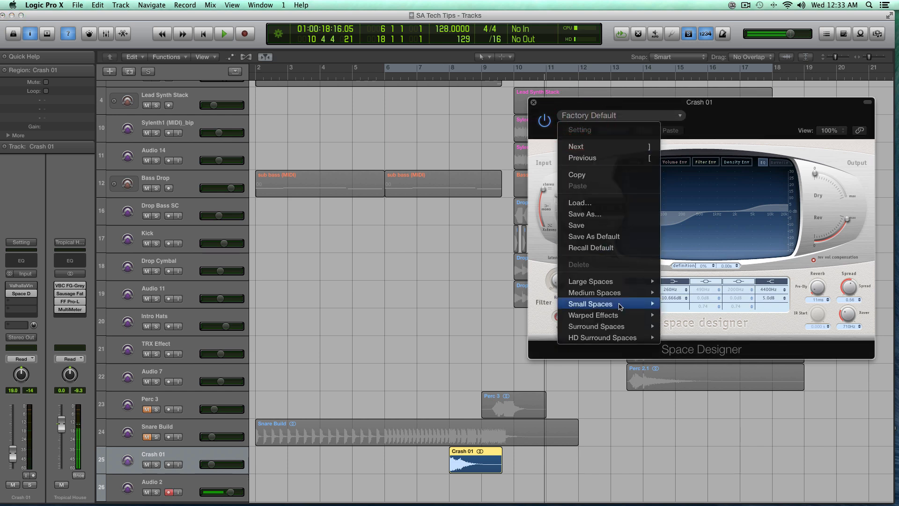
{"action": "mouse_move", "coordinate": [617, 294]}
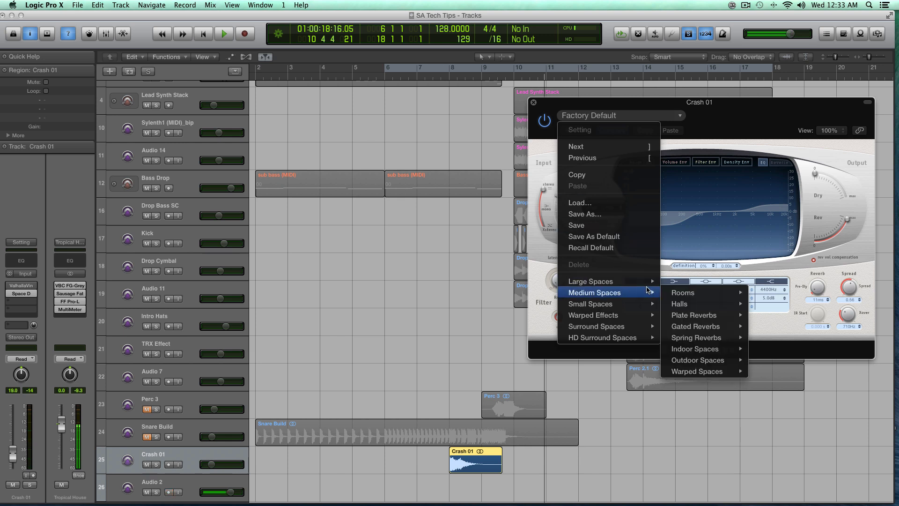
{"action": "mouse_move", "coordinate": [626, 319]}
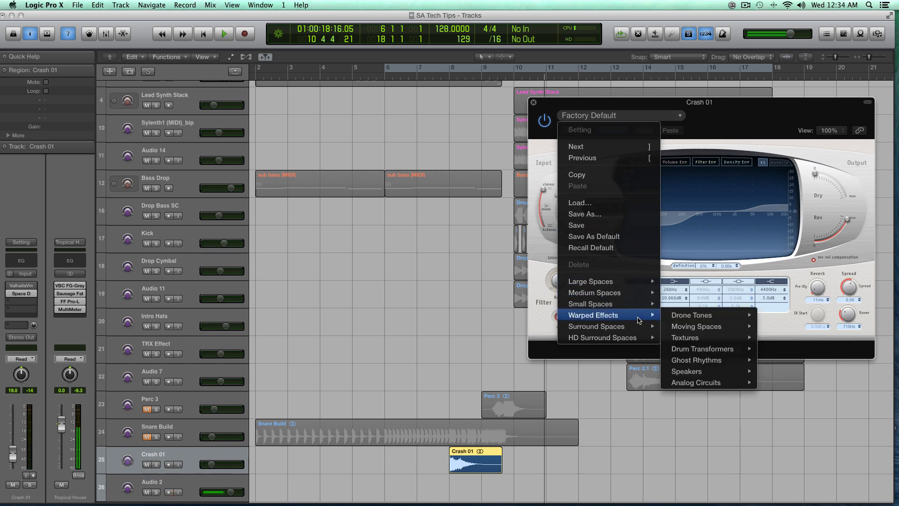
{"action": "mouse_move", "coordinate": [721, 327]}
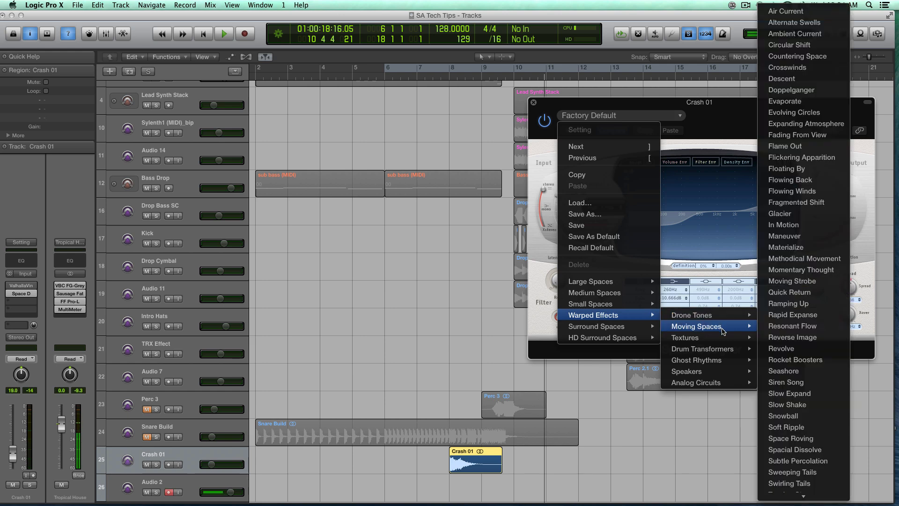
{"action": "left_click", "coordinate": [541, 166]}
{"action": "left_click", "coordinate": [533, 102]}
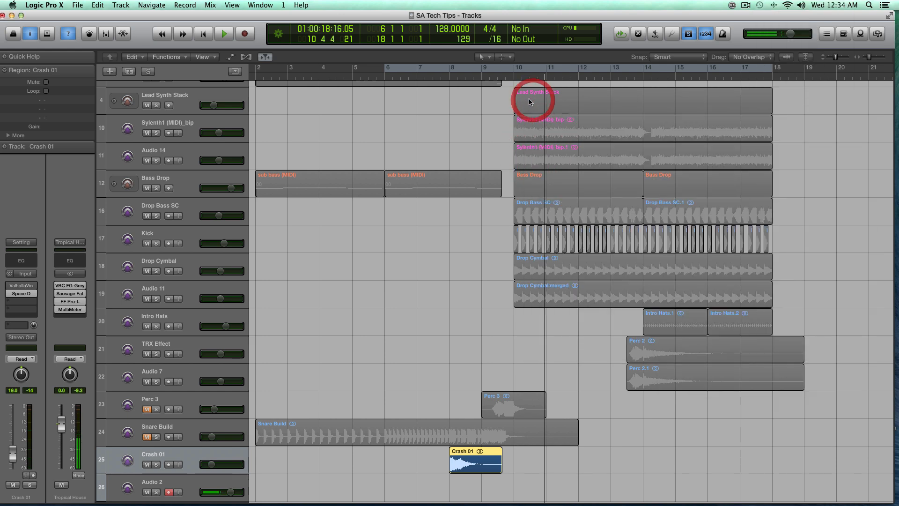
Step: Turn off solo and raise the Crash 01 track volume slightly while auditioning the full mix from bars 6 and 8
{"action": "left_click", "coordinate": [447, 76]}
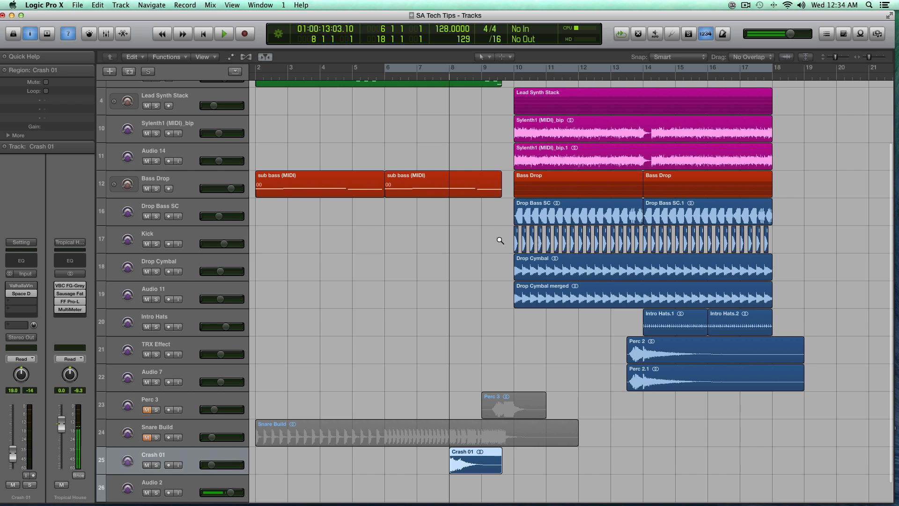
{"action": "left_click_drag", "start_coordinate": [211, 465], "coordinate": [214, 464]}
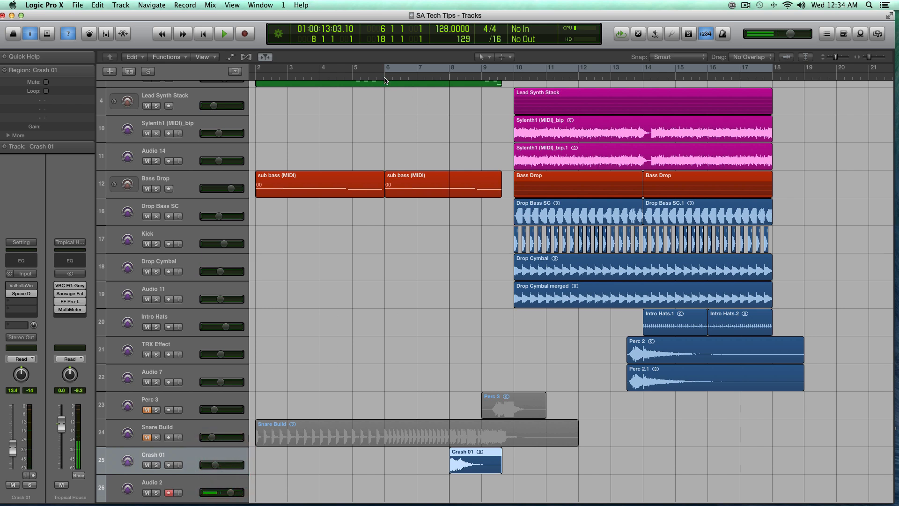
{"action": "left_click", "coordinate": [384, 76]}
{"action": "key", "text": "space"}
{"action": "mouse_move", "coordinate": [215, 465]}
{"action": "left_mouse_down"}
{"action": "mouse_move", "coordinate": [228, 465]}
{"action": "mouse_move", "coordinate": [215, 464]}
{"action": "left_mouse_up"}
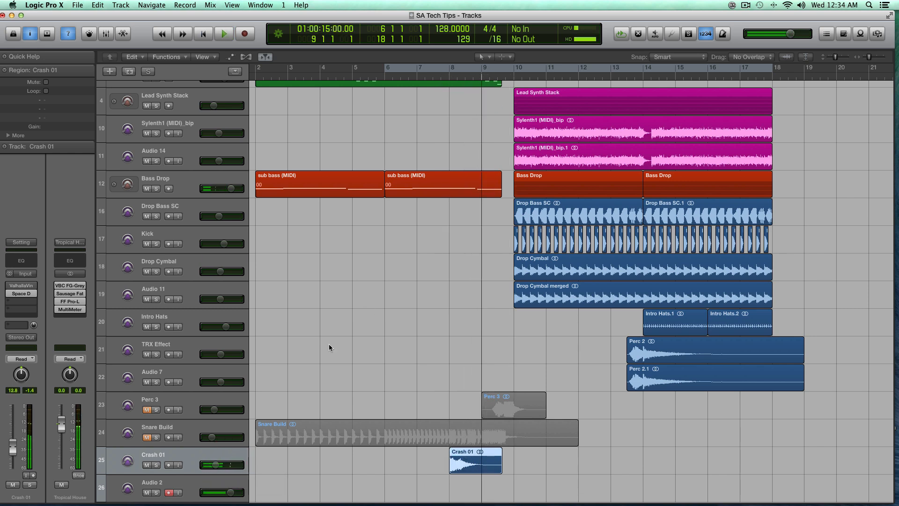
{"action": "left_click", "coordinate": [451, 78]}
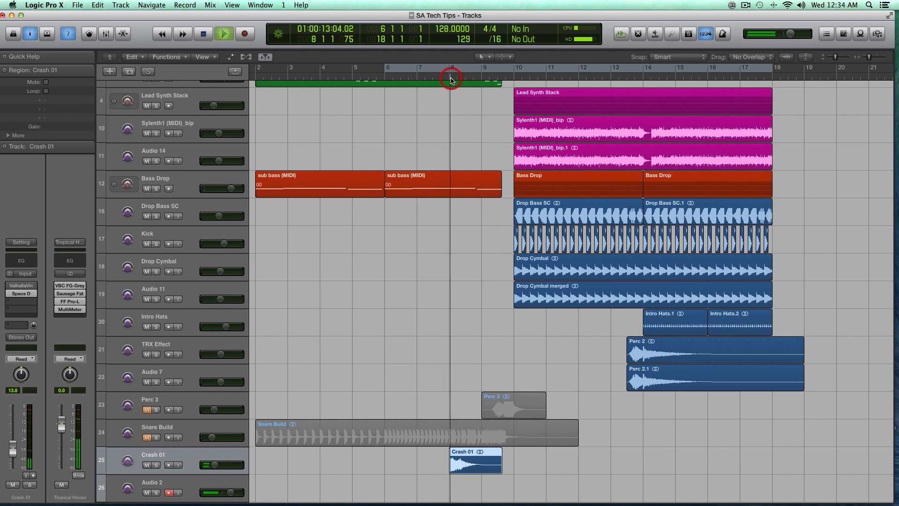
{"action": "left_click_drag", "start_coordinate": [215, 464], "coordinate": [213, 467]}
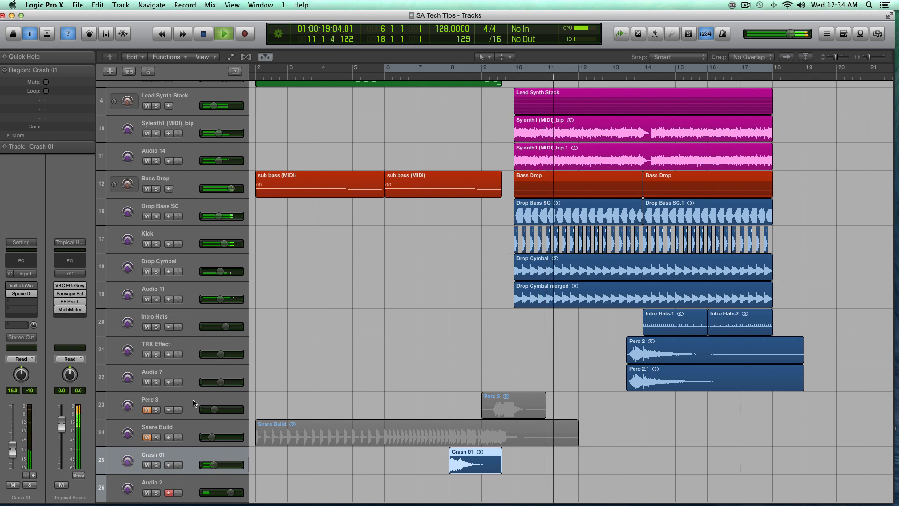
{"action": "key", "text": "space"}
Step: Unmute the Perc 3 and Snare Build tracks and place the playhead at bar 9
{"action": "left_click", "coordinate": [147, 409]}
{"action": "scroll", "coordinate": [512, 56], "scroll_direction": "up", "scroll_amount": 4}
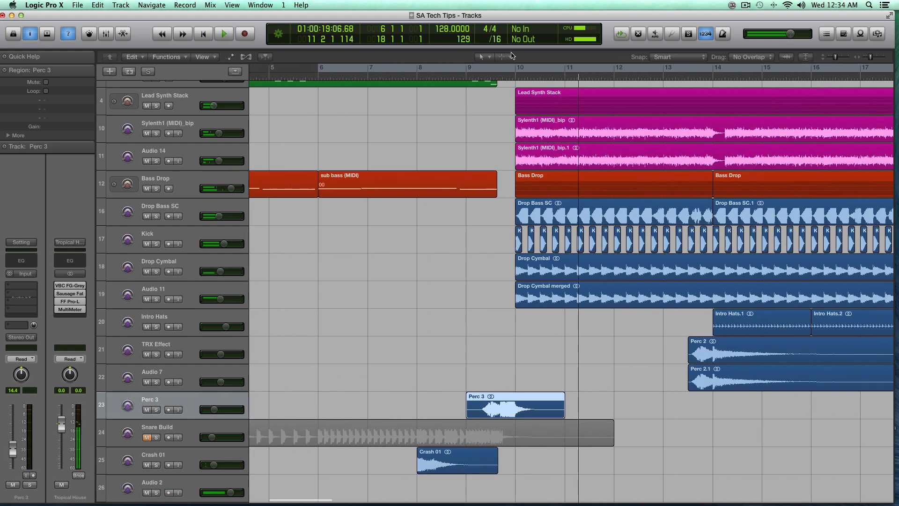
{"action": "left_click", "coordinate": [467, 77]}
{"action": "left_click", "coordinate": [147, 437]}
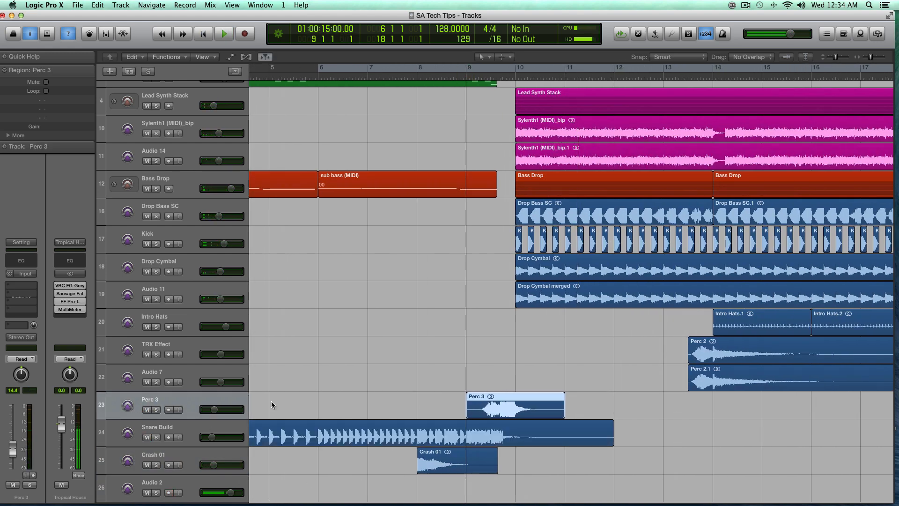
Step: Solo the Perc 3, Snare Build and Crash 01 regions and audition them from bar 8, fine-tuning the Crash 01 volume
{"action": "left_click_drag", "start_coordinate": [345, 365], "coordinate": [594, 463]}
{"action": "key", "text": "ctrl+s"}
{"action": "left_click", "coordinate": [418, 77]}
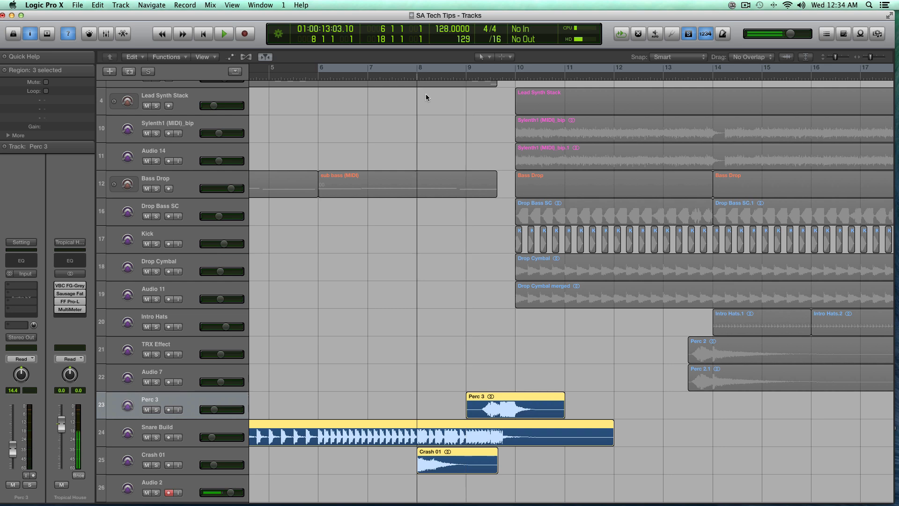
{"action": "scroll", "coordinate": [426, 94], "scroll_direction": "up", "scroll_amount": 2}
{"action": "key", "text": "space"}
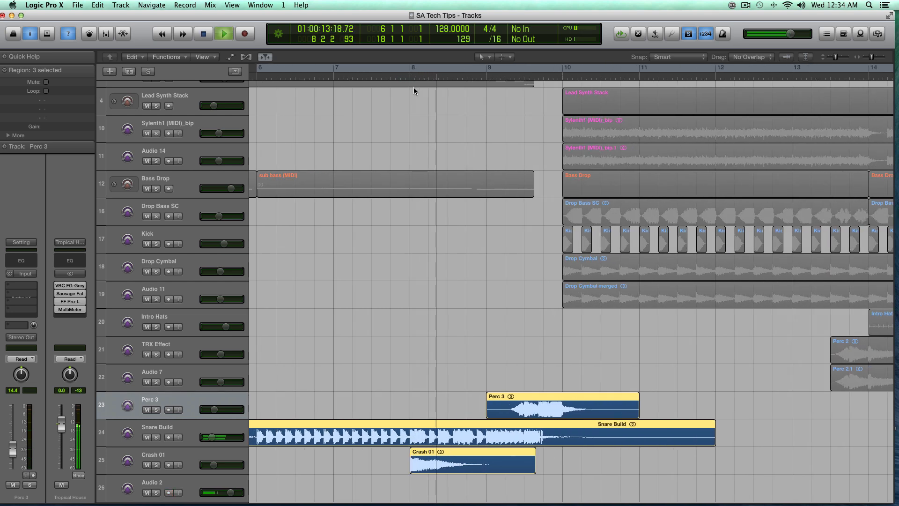
{"action": "left_click_drag", "start_coordinate": [215, 464], "coordinate": [215, 464]}
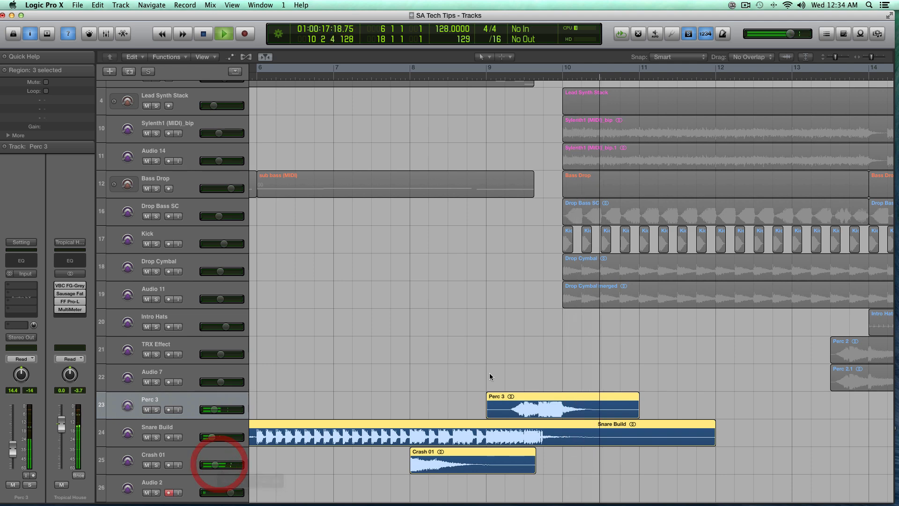
{"action": "key", "text": "super+Left"}
{"action": "key", "text": "super+Left"}
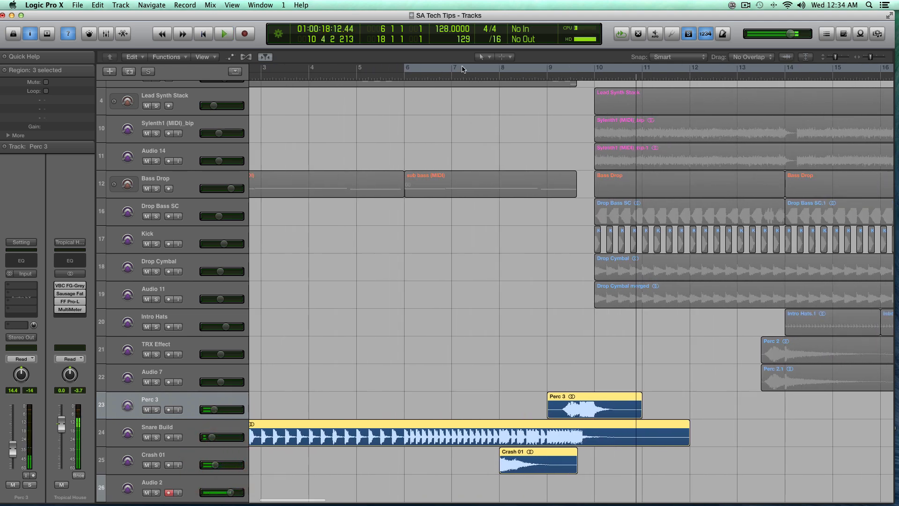
Step: Turn off solo for the three regions and return the playhead to bar 8 with all tracks in view
{"action": "left_click", "coordinate": [499, 77]}
{"action": "key", "text": "ctrl+s"}
{"action": "key", "text": "super+Up"}
{"action": "key", "text": "super+Up"}
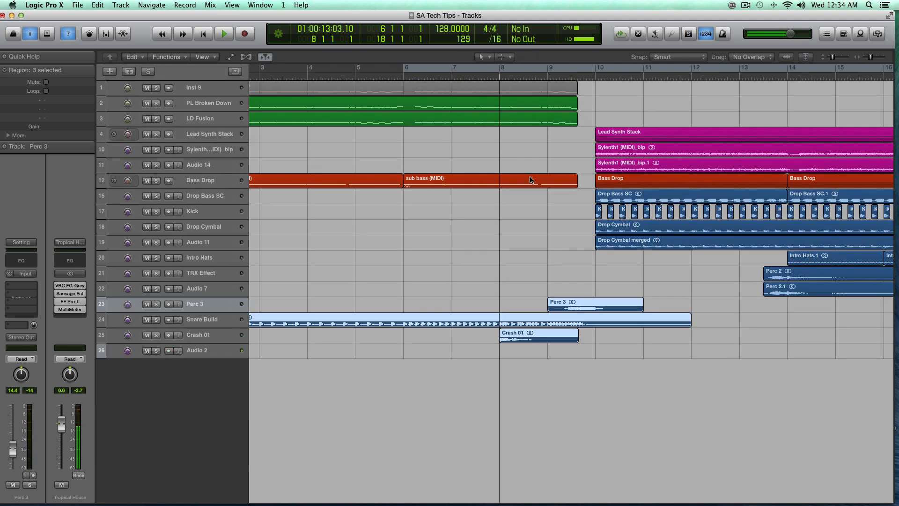